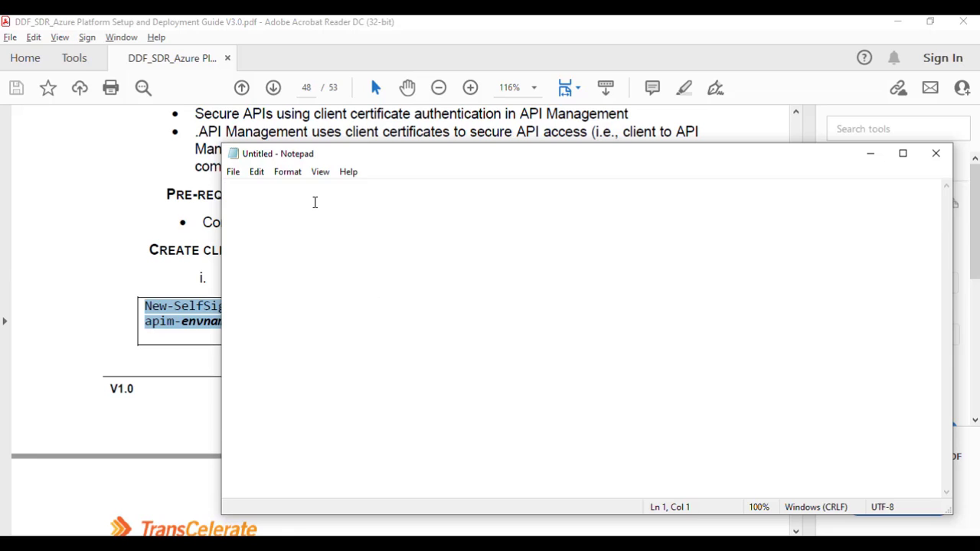
- Enter the New-SelfSignedCertificate command from the guide in Notepad, replacing envname in the DNS name with dev
{"action": "type", "text": "New-SelfSignedCertificate -certstorelocation cert:\\CurrentUser\\my -dnsname apim-envname-eastus-001.azure-api.net"}
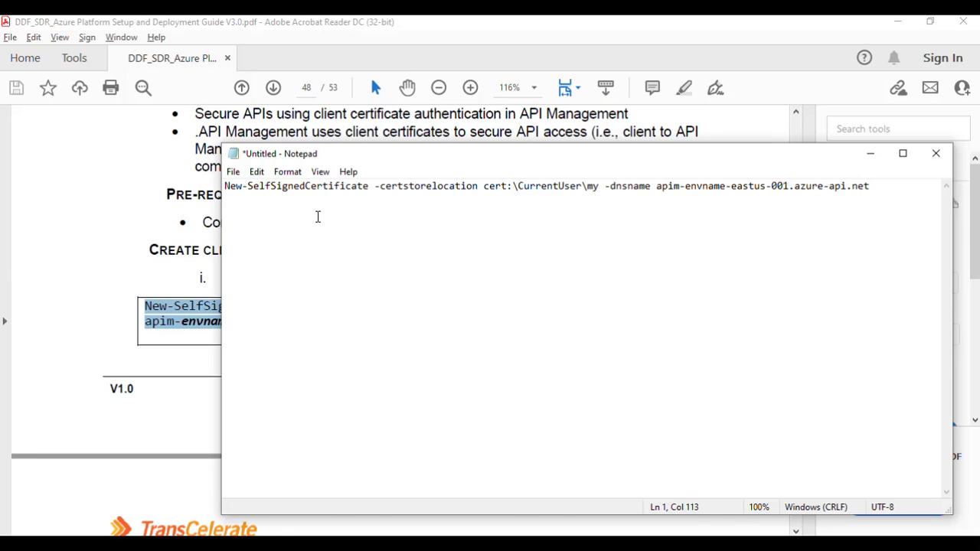
{"action": "left_click", "coordinate": [724, 186]}
{"action": "key", "text": "BackSpace"}
{"action": "key", "text": "BackSpace"}
{"action": "key", "text": "BackSpace"}
{"action": "key", "text": "BackSpace"}
{"action": "key", "text": "BackSpace"}
{"action": "key", "text": "BackSpace"}
{"action": "key", "text": "BackSpace"}
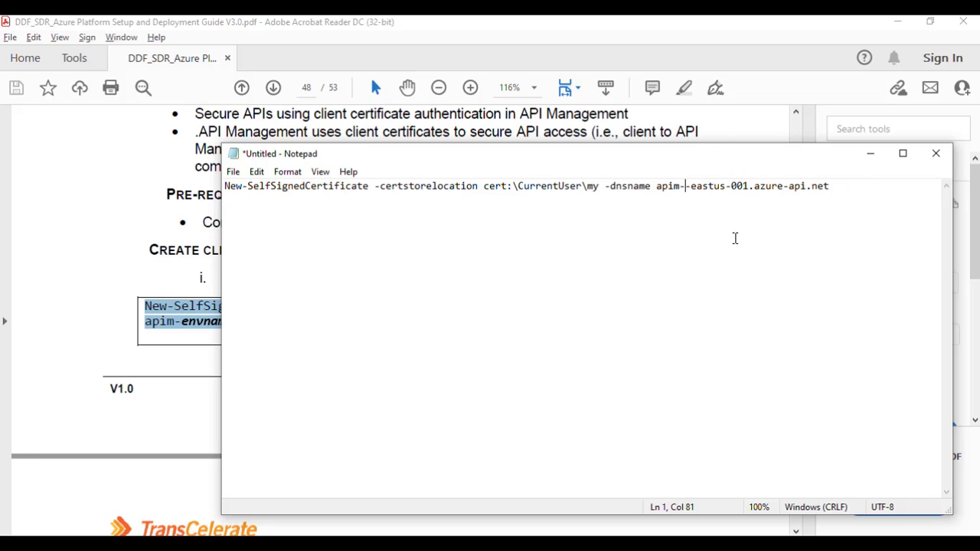
{"action": "type", "text": "dev-"}
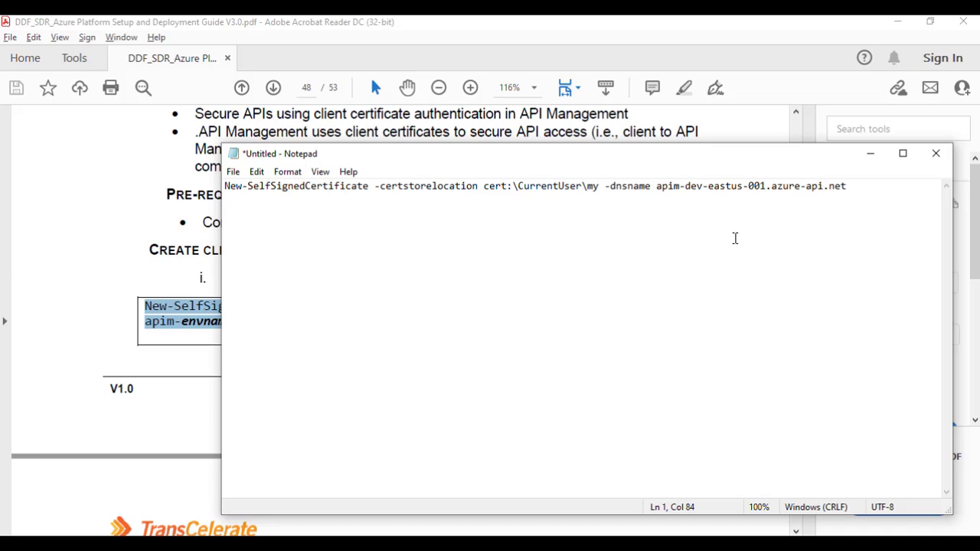
- Copy the whole edited certificate command and open Windows PowerShell
{"action": "key", "text": "ctrl+a"}
{"action": "key", "text": "ctrl+c"}
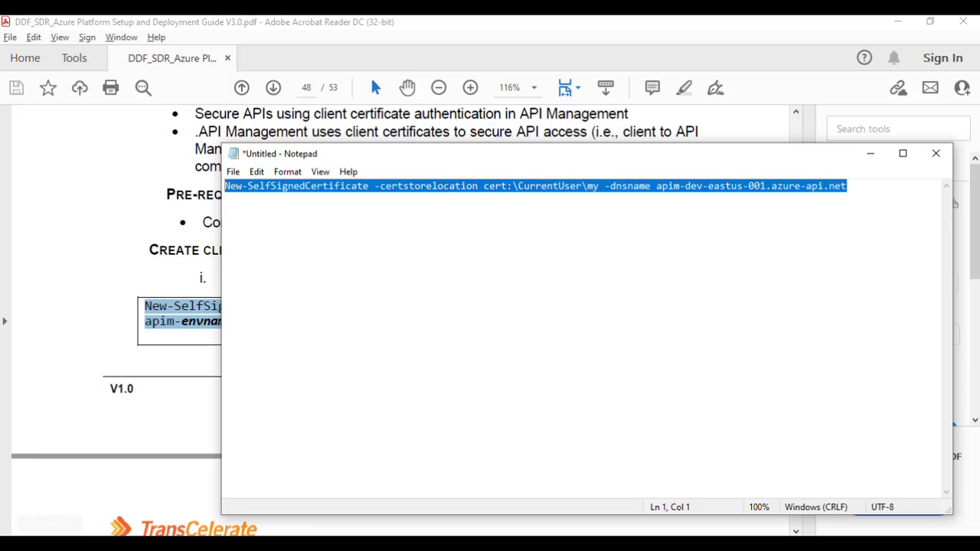
{"action": "left_click", "coordinate": [84, 543]}
{"action": "type", "text": "power"}
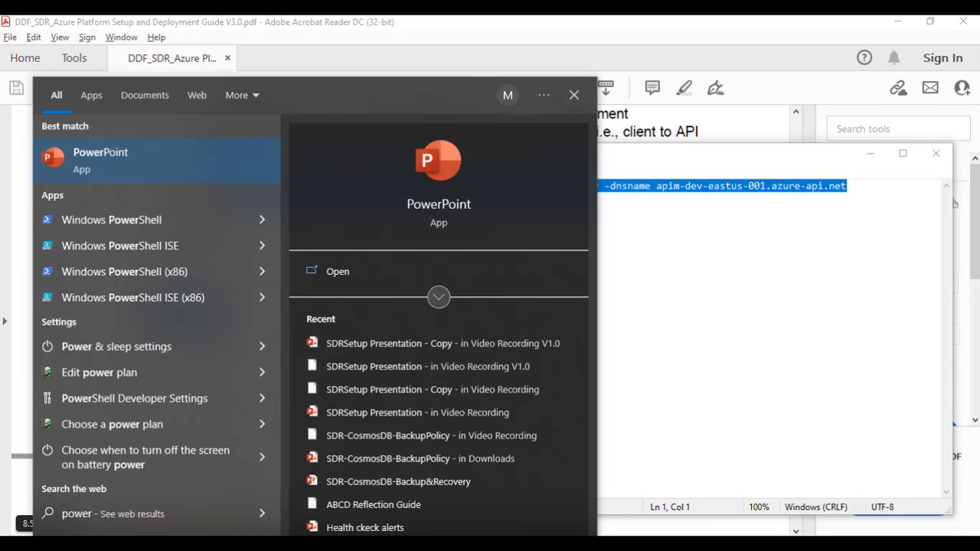
{"action": "type", "text": "sh"}
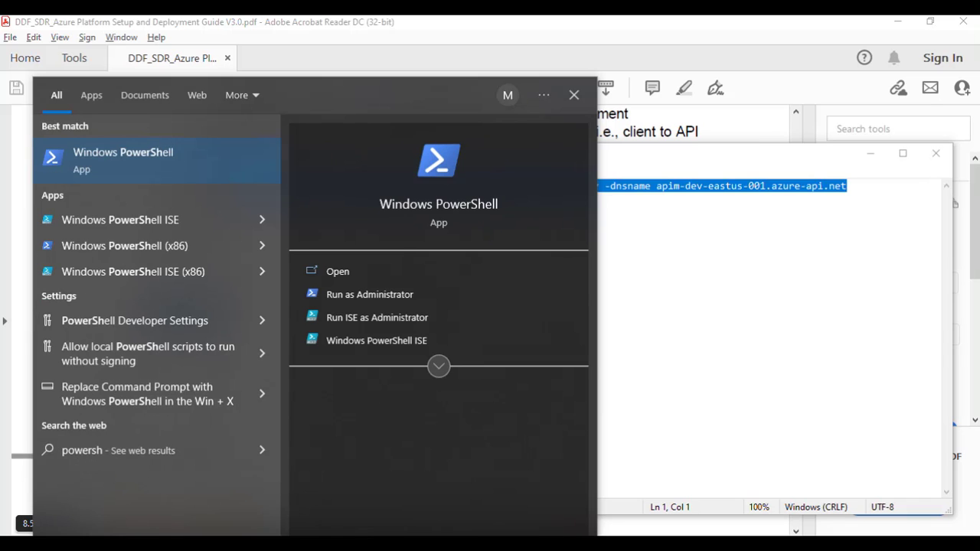
{"action": "left_click", "coordinate": [164, 173]}
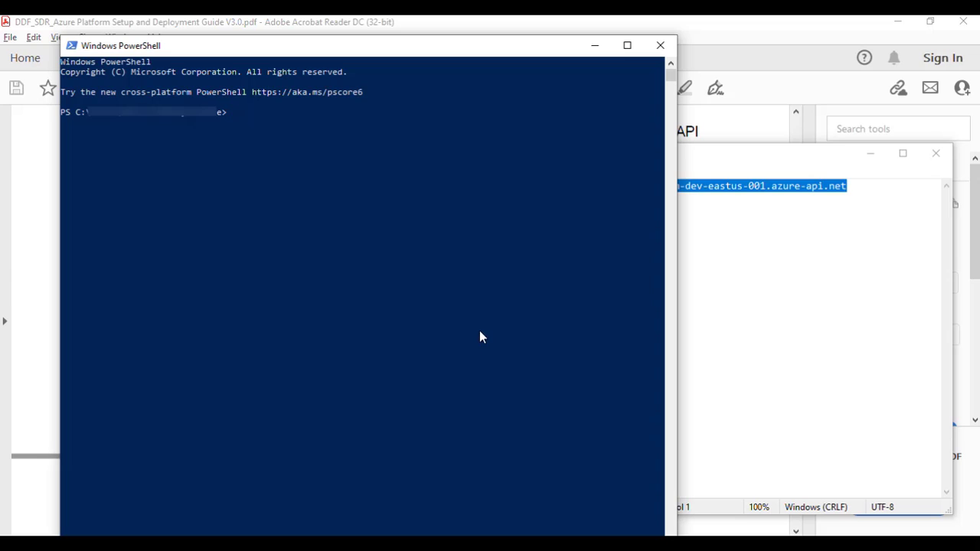
- Run the copied command in PowerShell to create the self-signed certificate for apim-dev-eastus-001.azure-api.net
{"action": "right_click", "coordinate": [253, 124]}
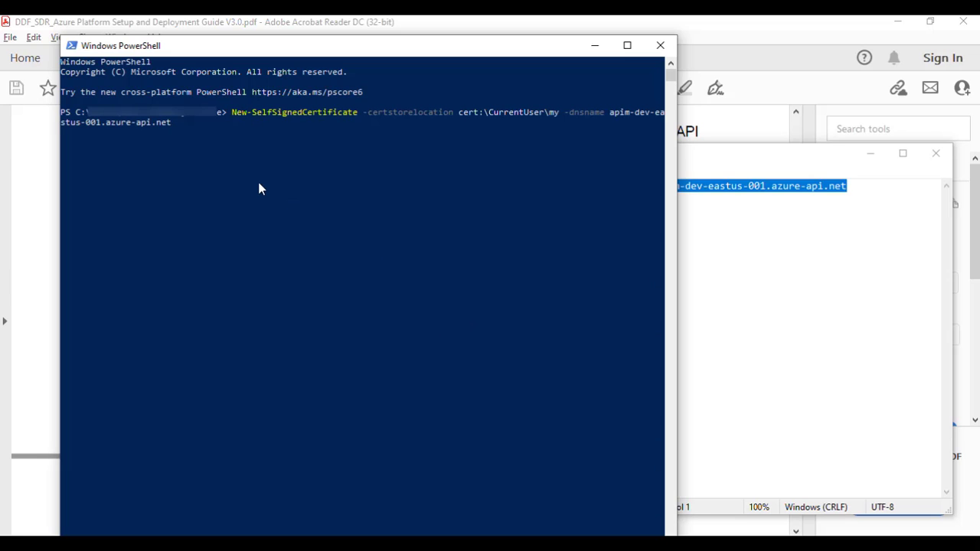
{"action": "key", "text": "Return"}
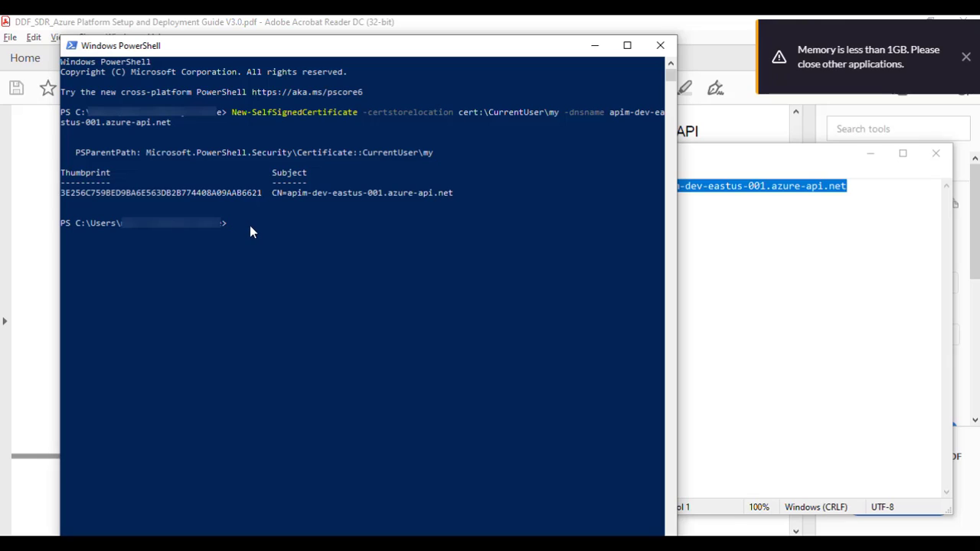
{"action": "left_click_drag", "start_coordinate": [455, 194], "coordinate": [65, 130]}
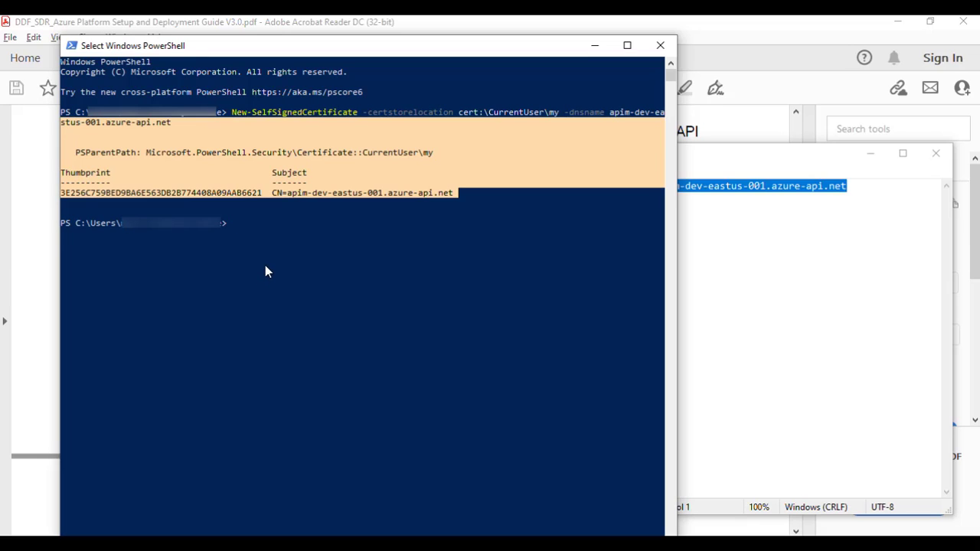
{"action": "left_click", "coordinate": [270, 223]}
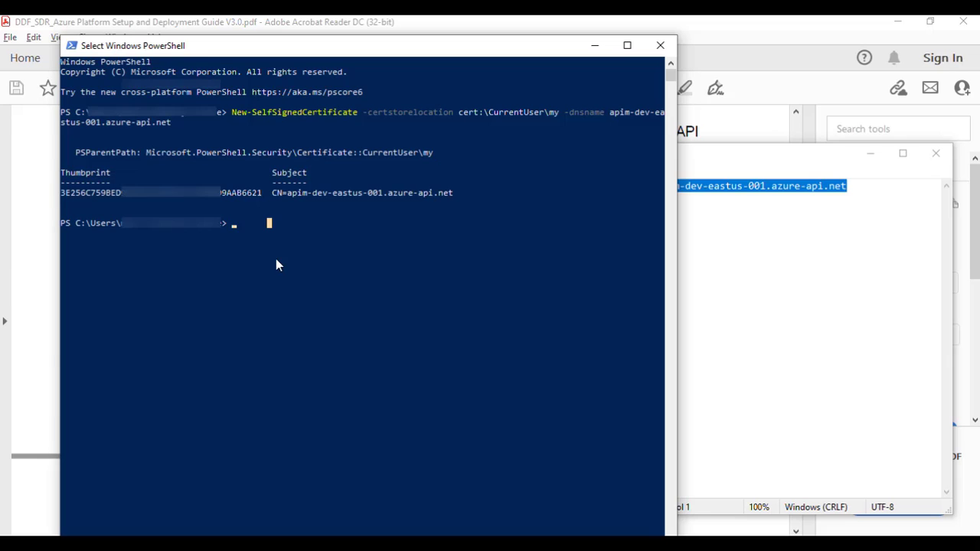
{"action": "scroll", "coordinate": [279, 349], "scroll_direction": "down", "scroll_amount": 1}
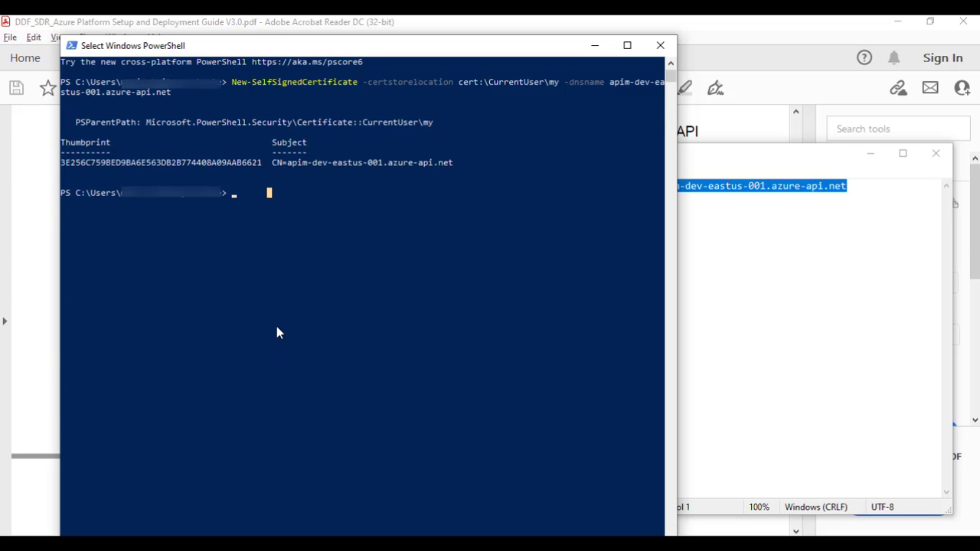
- Open the mmc console and add the Certificates snap-in for the current user to the console root
{"action": "key", "text": "super"}
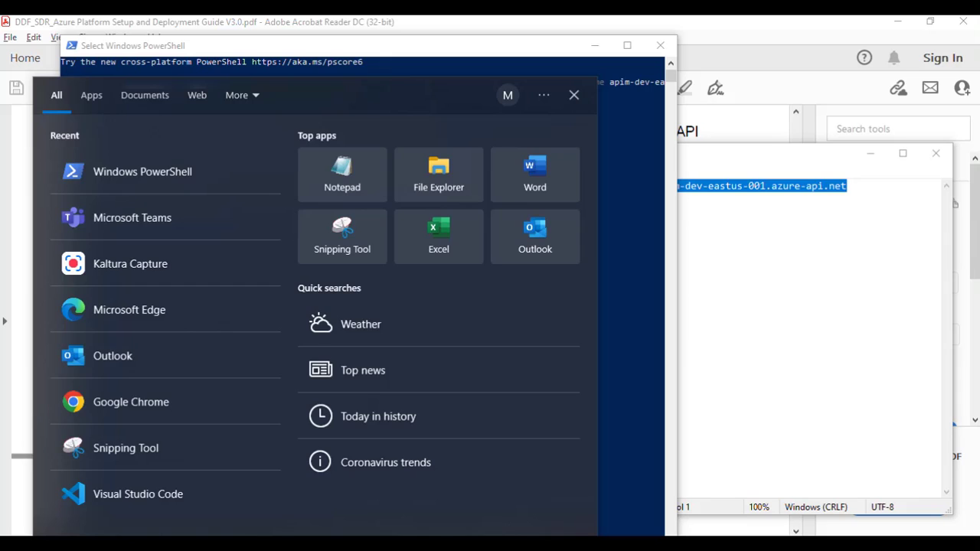
{"action": "type", "text": "mmc"}
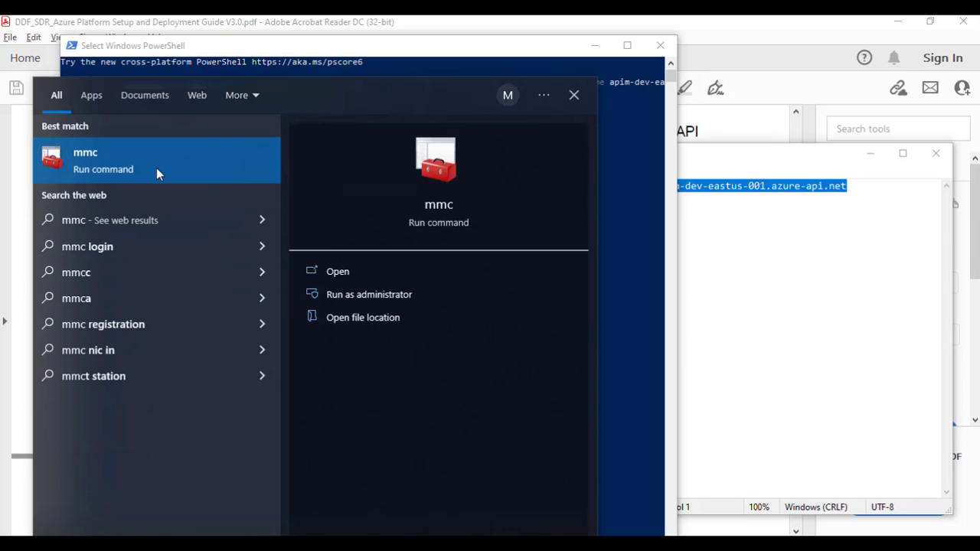
{"action": "left_click", "coordinate": [156, 170]}
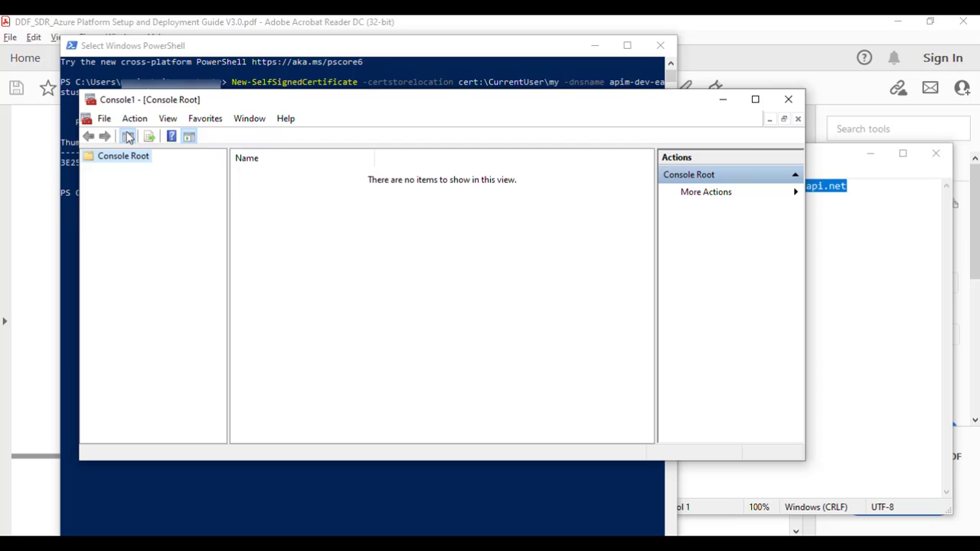
{"action": "left_click", "coordinate": [105, 121]}
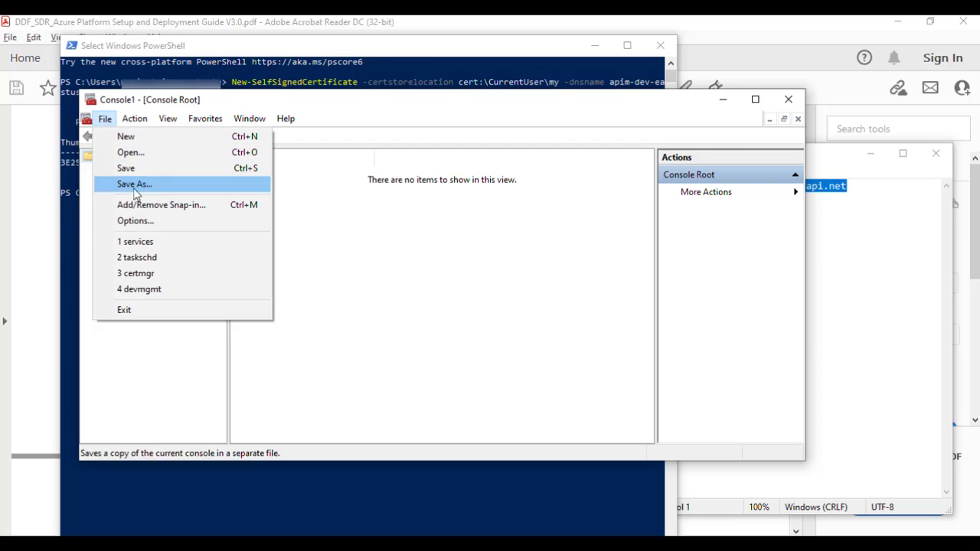
{"action": "left_click", "coordinate": [163, 205]}
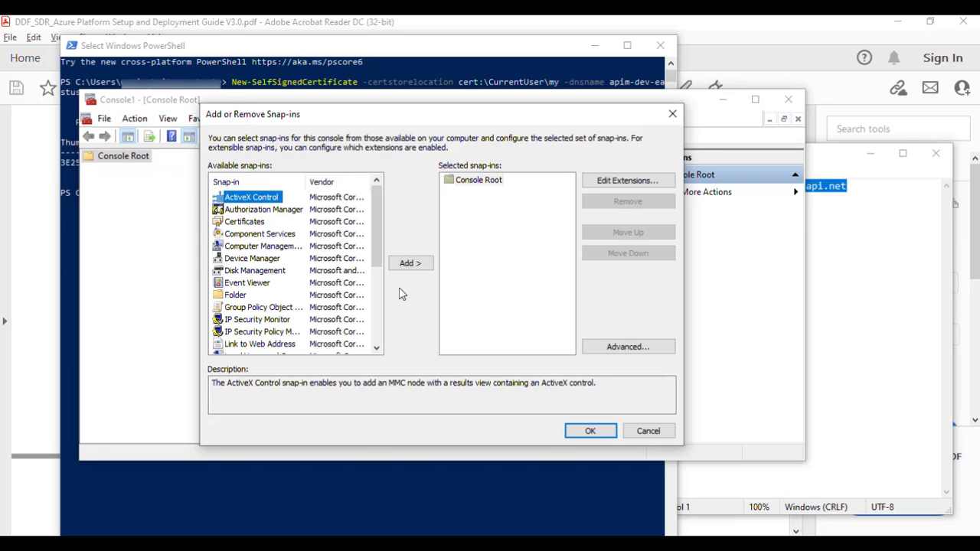
{"action": "left_click", "coordinate": [258, 226]}
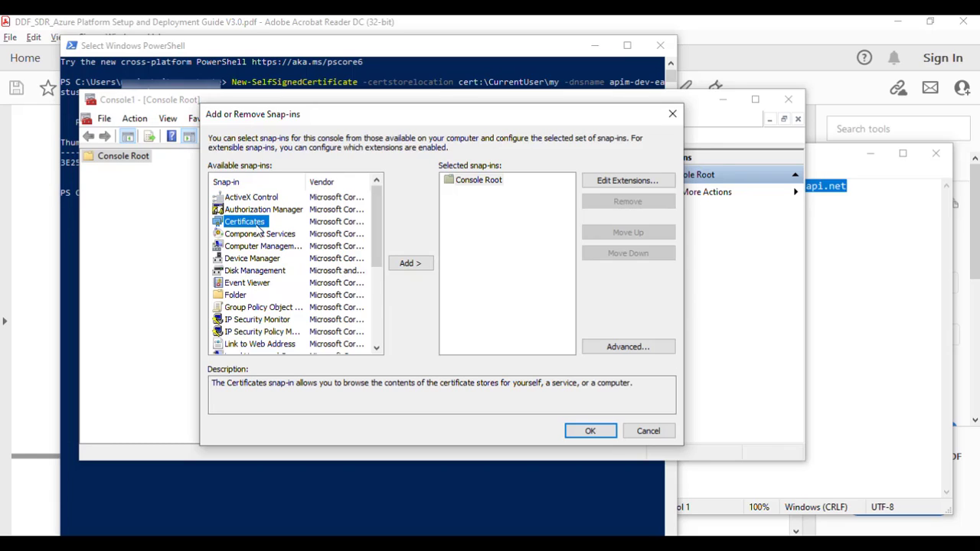
{"action": "left_click", "coordinate": [407, 263]}
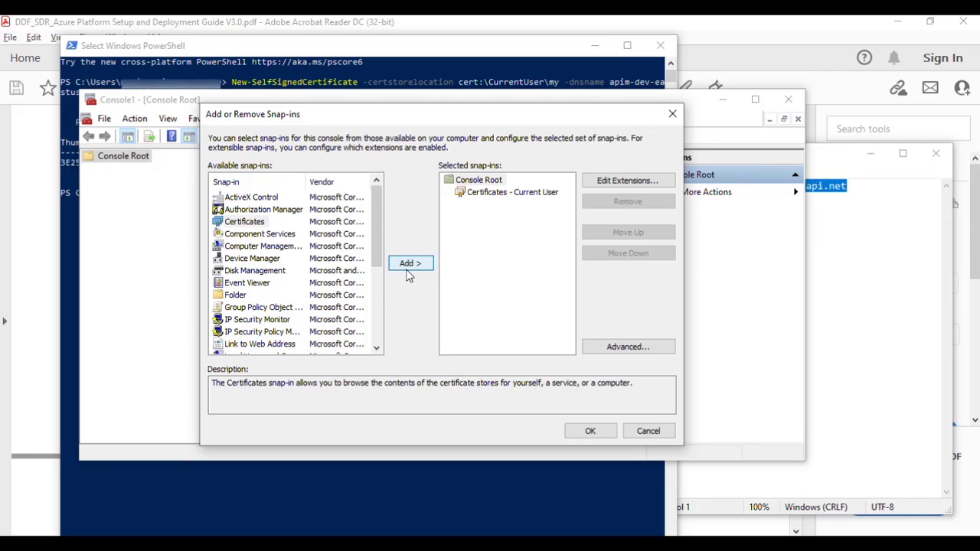
{"action": "left_click", "coordinate": [590, 431]}
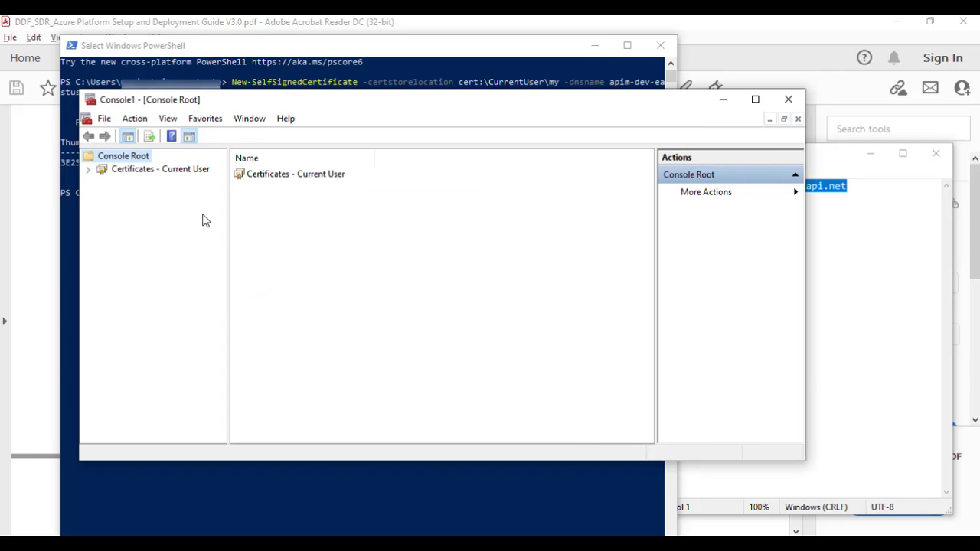
- Open the current user's Personal certificates and widen the Issued To column to show the full certificate names
{"action": "left_click", "coordinate": [87, 169]}
{"action": "left_click", "coordinate": [102, 181]}
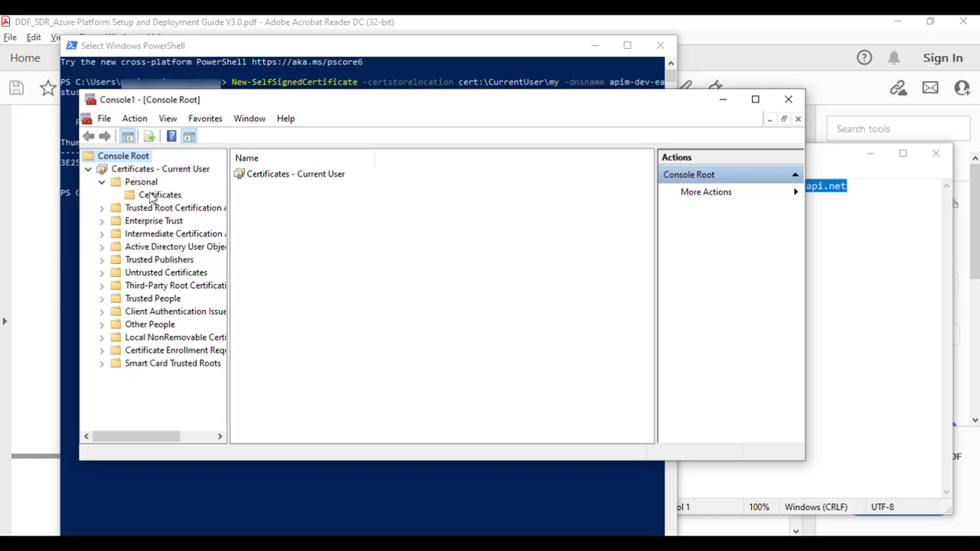
{"action": "left_click", "coordinate": [159, 197]}
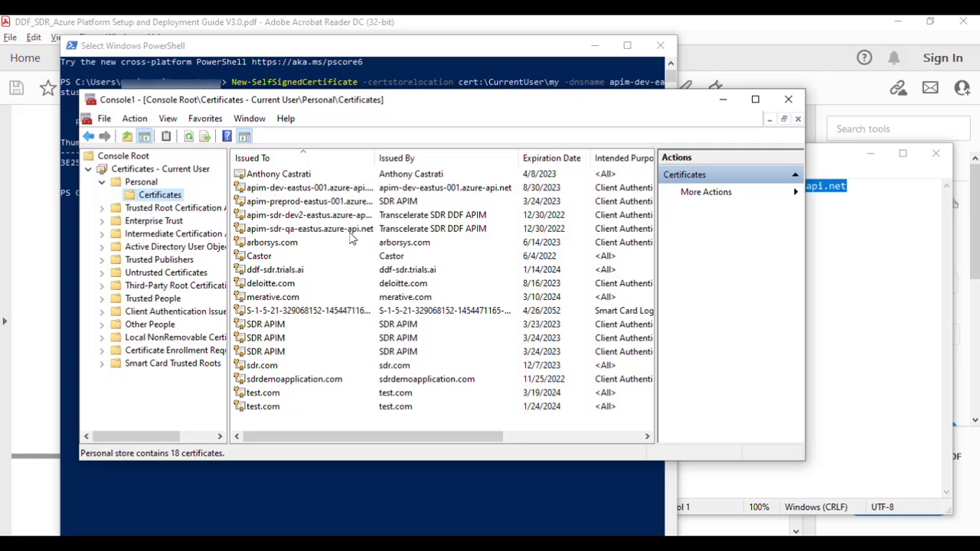
{"action": "left_click_drag", "start_coordinate": [376, 157], "coordinate": [422, 157]}
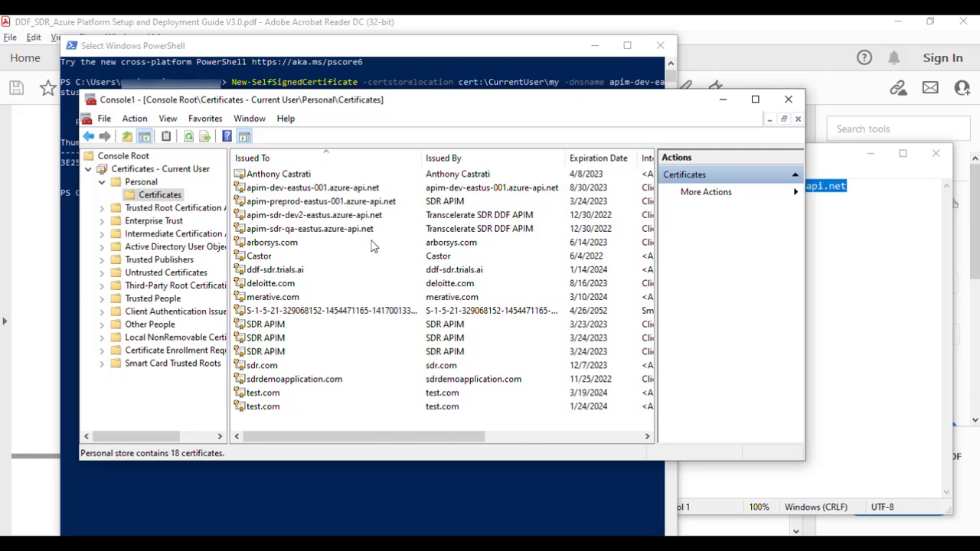
- Start the export of the apim-dev-eastus-001.azure-api.net certificate
{"action": "left_click", "coordinate": [317, 191]}
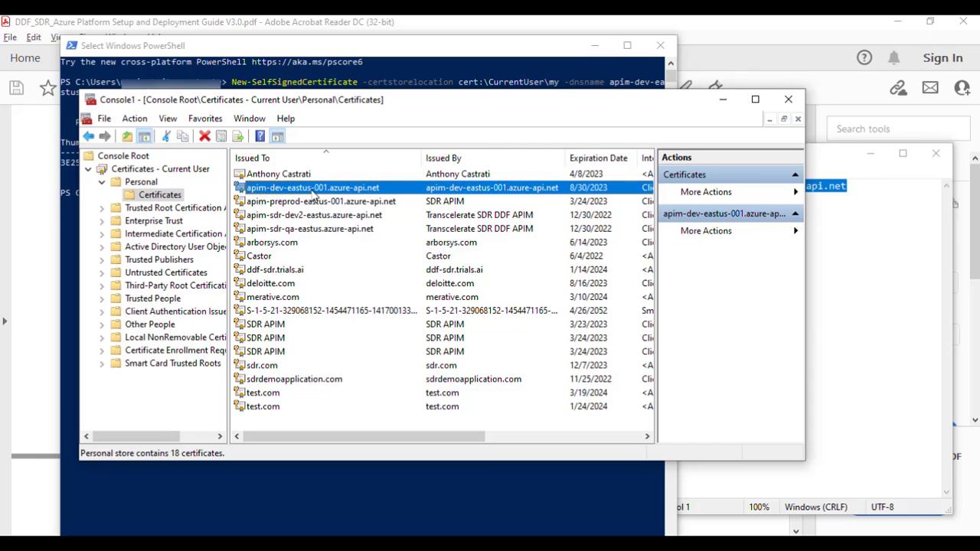
{"action": "right_click", "coordinate": [313, 193]}
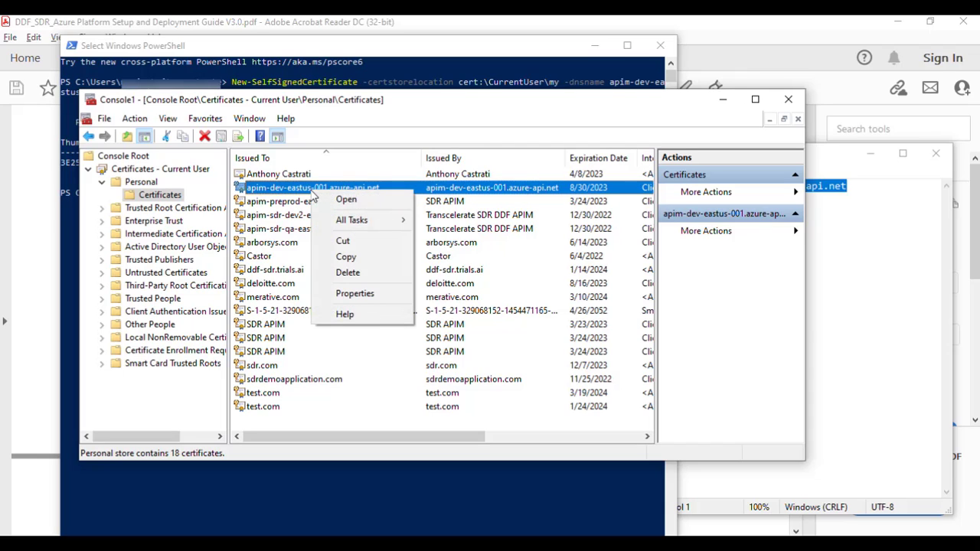
{"action": "mouse_move", "coordinate": [350, 222]}
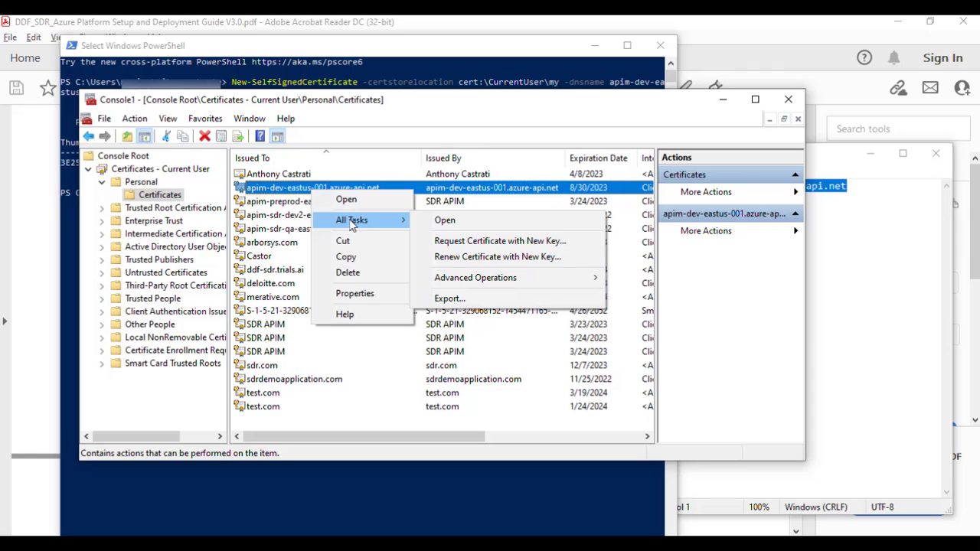
{"action": "left_click", "coordinate": [454, 300]}
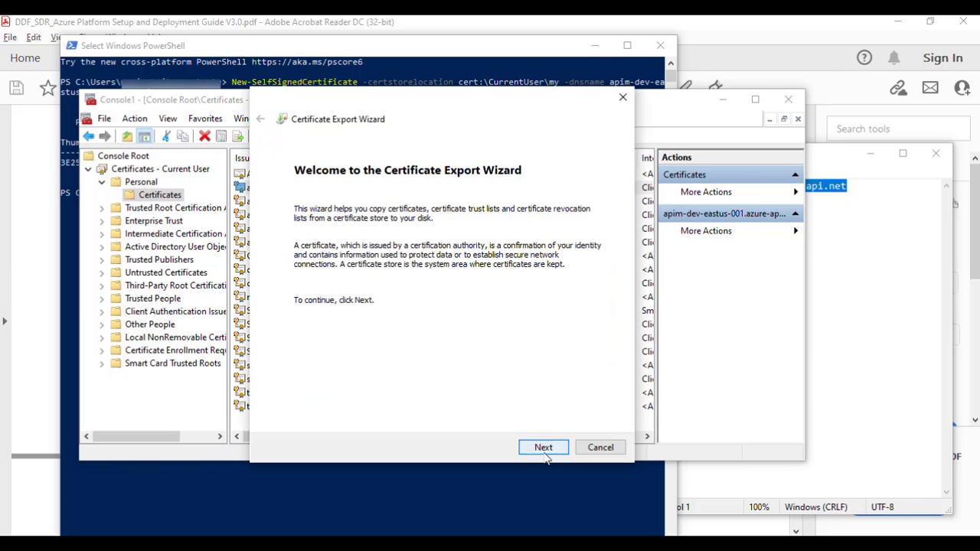
- Choose to export the private key in Personal Information Exchange PKCS #12 (.PFX) format, with all extended properties exported
{"action": "left_click", "coordinate": [544, 449]}
{"action": "left_click", "coordinate": [384, 264]}
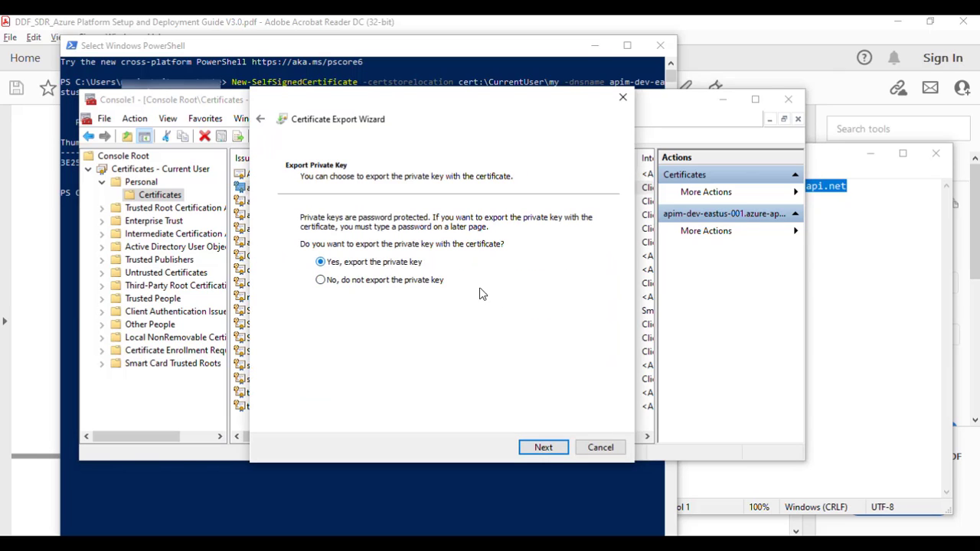
{"action": "left_click", "coordinate": [544, 449]}
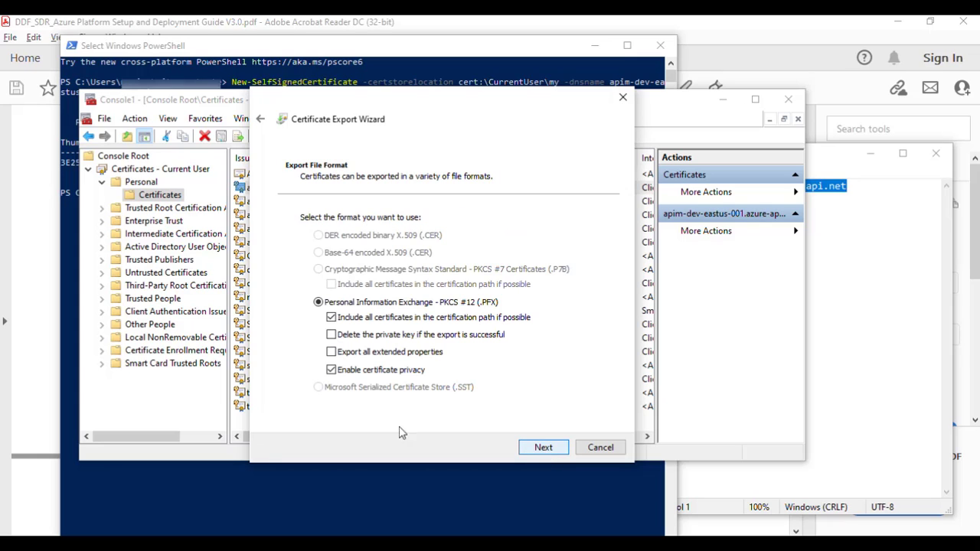
{"action": "left_click", "coordinate": [389, 354]}
{"action": "left_click", "coordinate": [542, 449]}
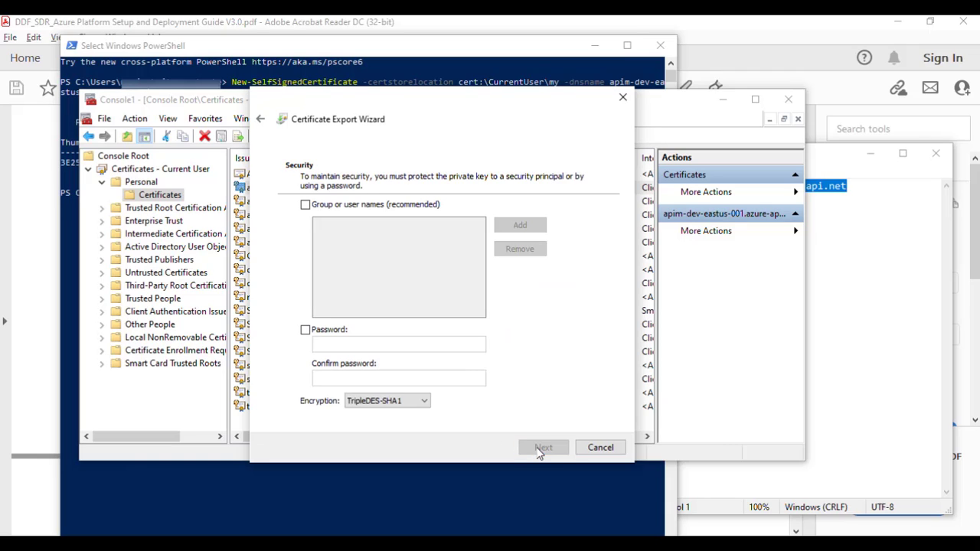
- Enable password protection for the exported private key, then enter and confirm the export password
{"action": "left_click", "coordinate": [305, 330]}
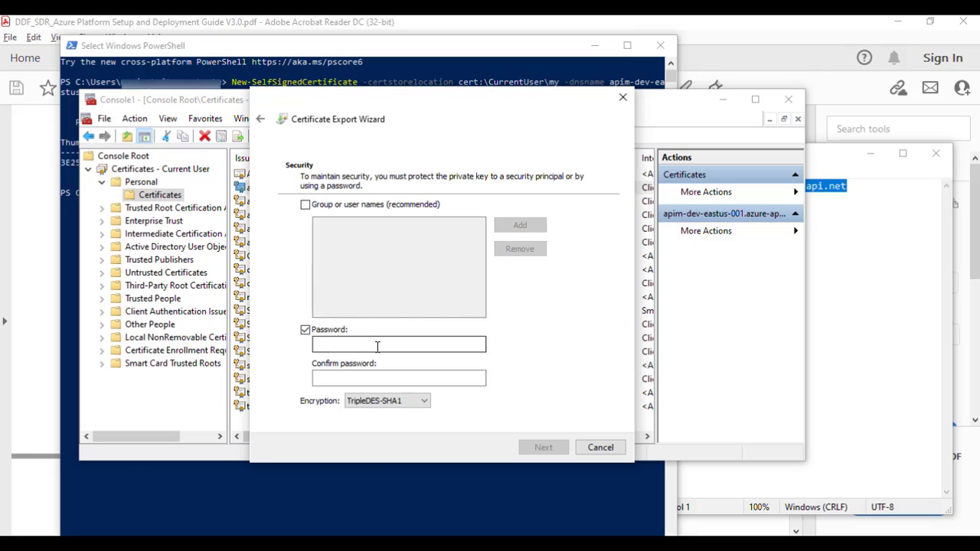
{"action": "left_click", "coordinate": [378, 345]}
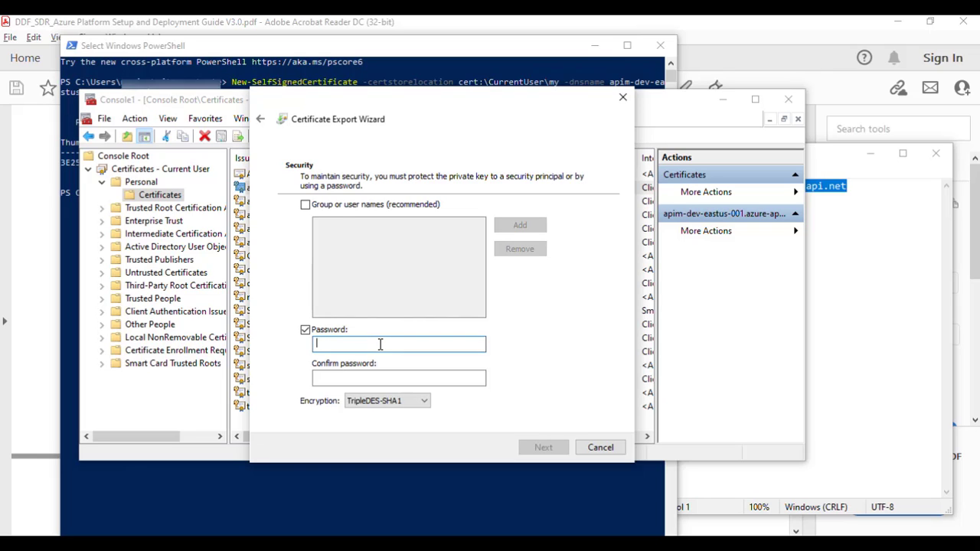
{"action": "type", "text": "•••"}
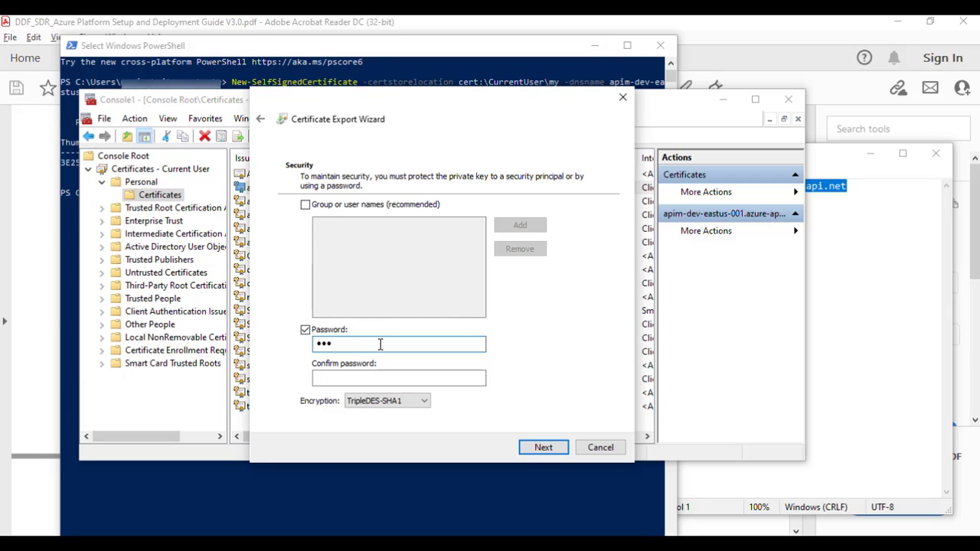
{"action": "type", "text": "•••"}
{"action": "left_click", "coordinate": [329, 378]}
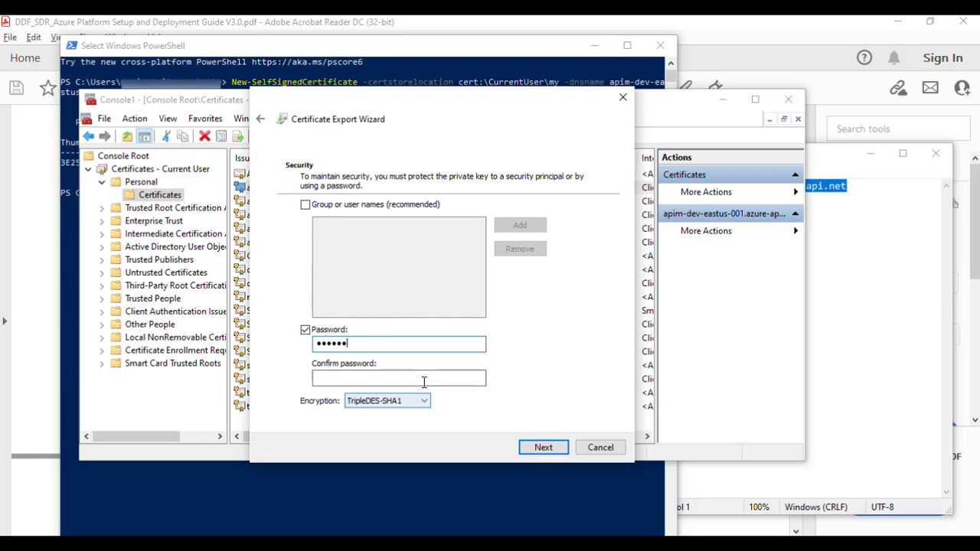
{"action": "type", "text": "••••••"}
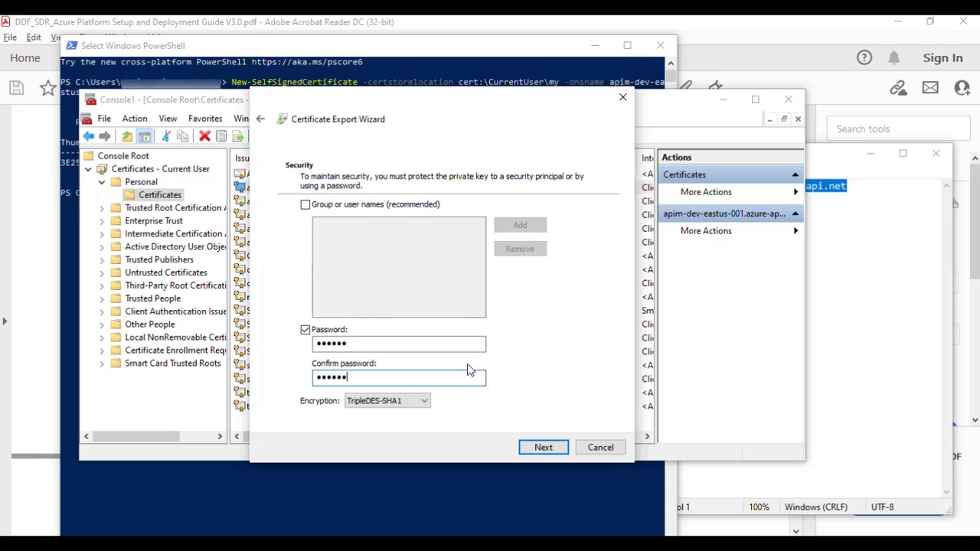
- Set the export file to sdrdevcertificate in the Documents folder, in Personal Information Exchange (*.pfx) format
{"action": "left_click", "coordinate": [544, 448]}
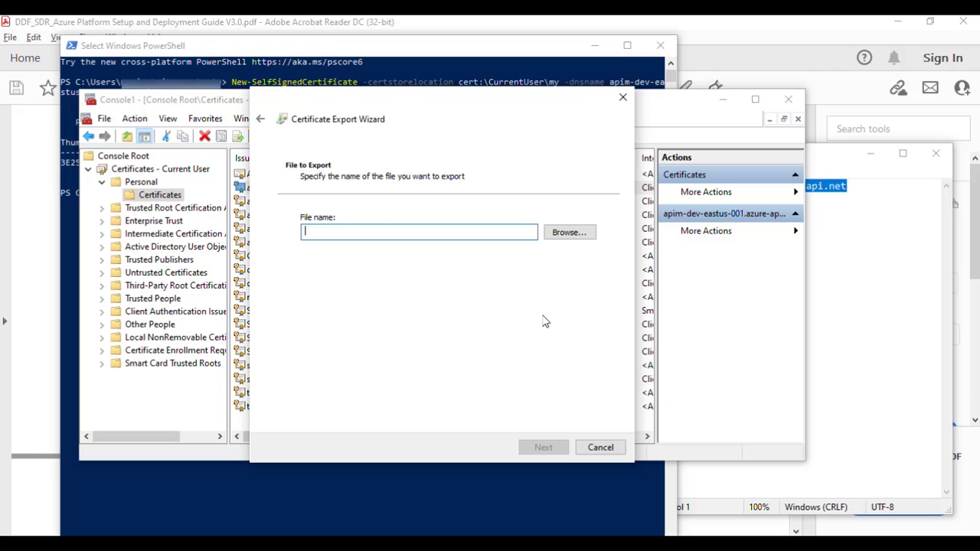
{"action": "type", "text": "demo"}
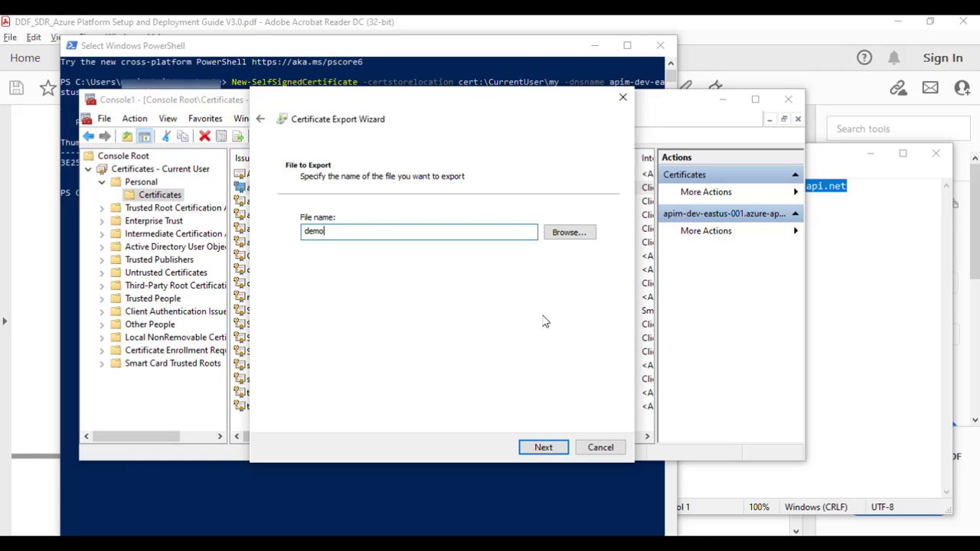
{"action": "key", "text": "BackSpace"}
{"action": "key", "text": "BackSpace"}
{"action": "type", "text": "v"}
{"action": "key", "text": "BackSpace"}
{"action": "key", "text": "BackSpace"}
{"action": "key", "text": "BackSpace"}
{"action": "type", "text": "sdrdevcertificate"}
{"action": "left_click", "coordinate": [569, 236]}
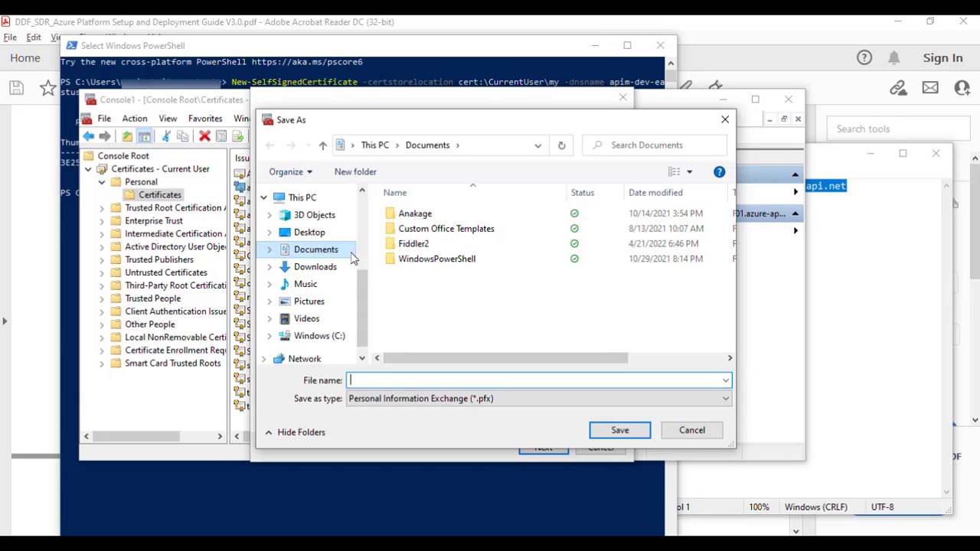
{"action": "left_click", "coordinate": [411, 379]}
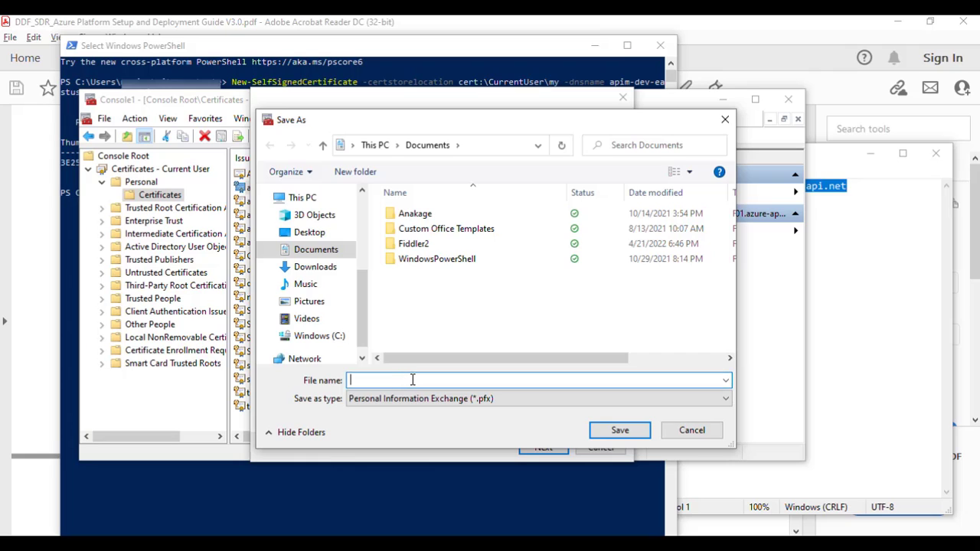
{"action": "type", "text": "sdrdevcertificate"}
{"action": "left_click", "coordinate": [618, 430]}
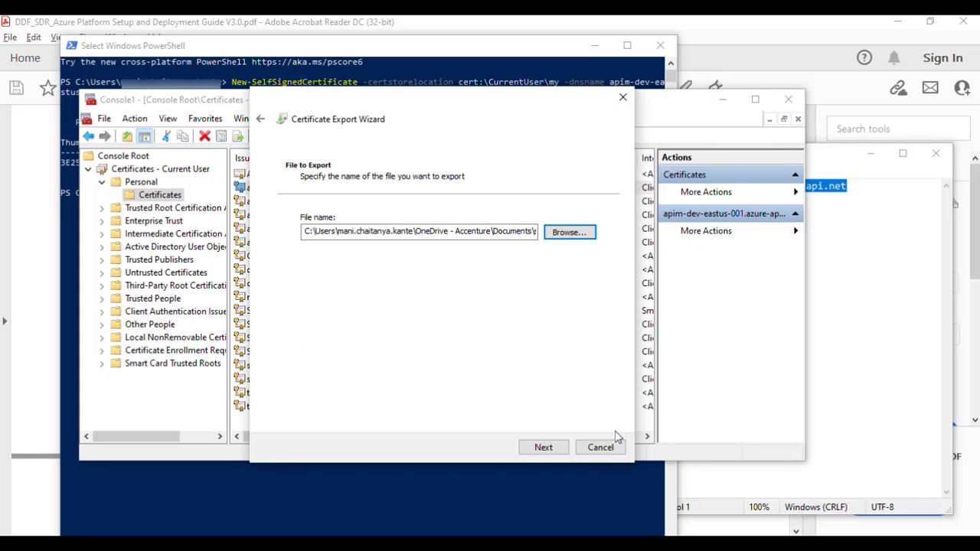
- Complete the certificate export and close the management console without saving its settings
{"action": "left_click", "coordinate": [544, 448]}
{"action": "left_click", "coordinate": [537, 452]}
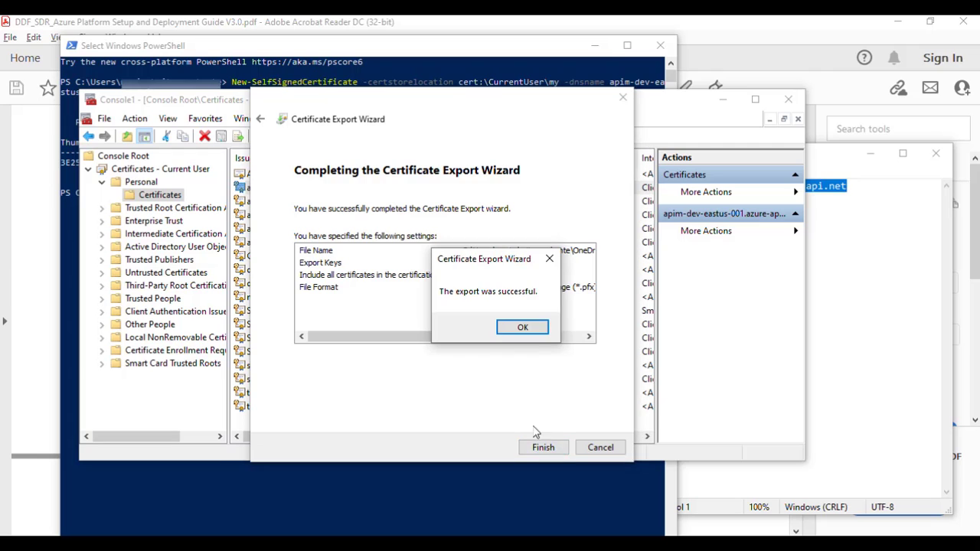
{"action": "left_click", "coordinate": [523, 328]}
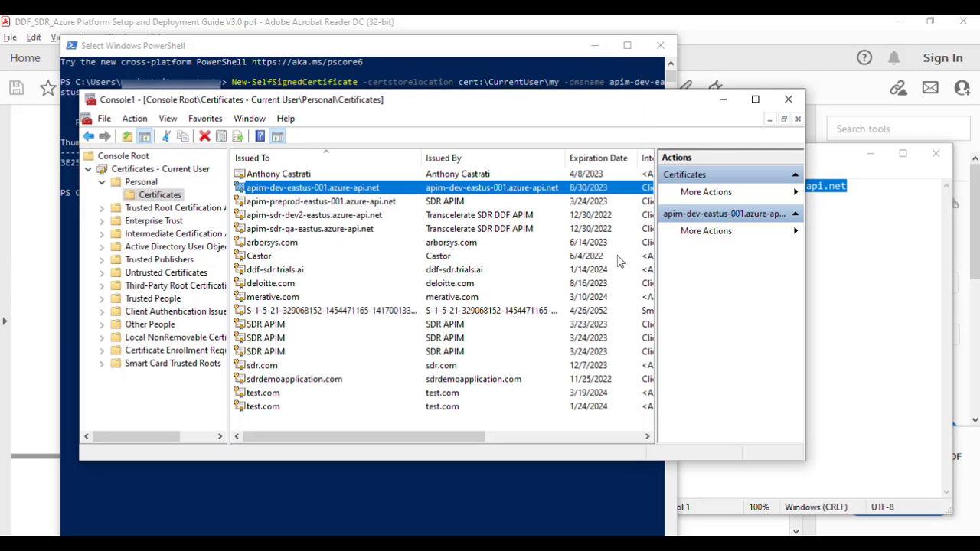
{"action": "left_click", "coordinate": [788, 100]}
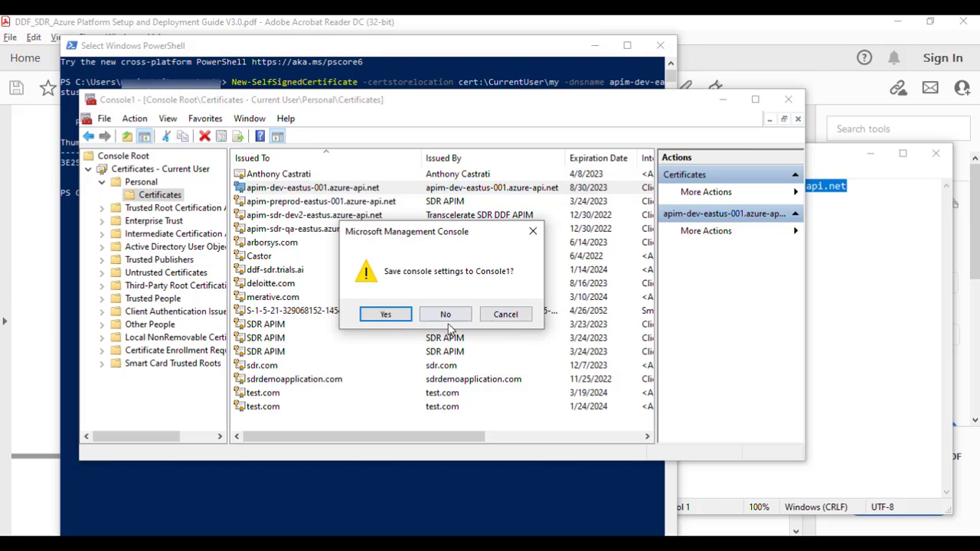
{"action": "left_click", "coordinate": [451, 328]}
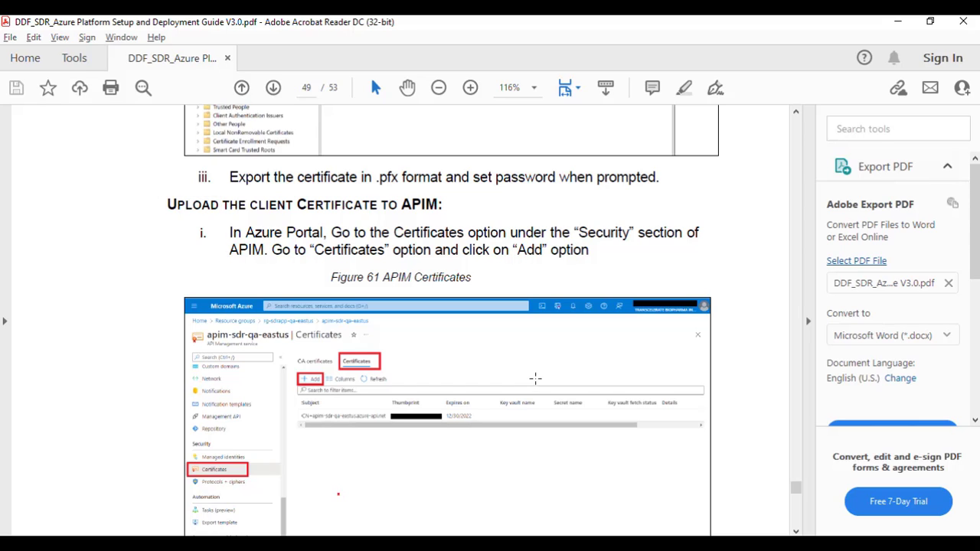
- Switch to the Azure portal and open the apim-sdr-dev-eastus API Management service in the rg-sdrapp-dev-eastus resource group
{"action": "scroll", "coordinate": [535, 378], "scroll_direction": "down", "scroll_amount": 4}
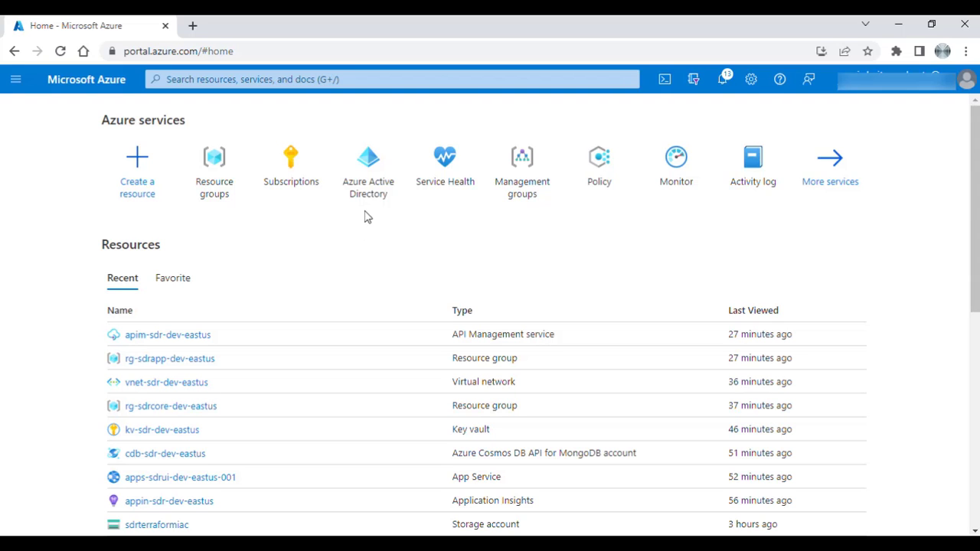
{"action": "left_click", "coordinate": [230, 189]}
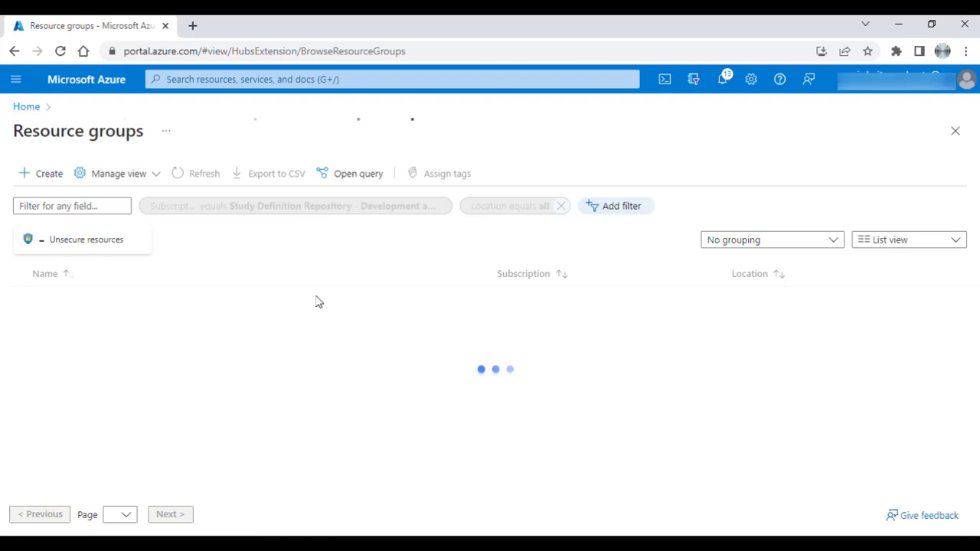
{"action": "scroll", "coordinate": [134, 443], "scroll_direction": "down", "scroll_amount": 1}
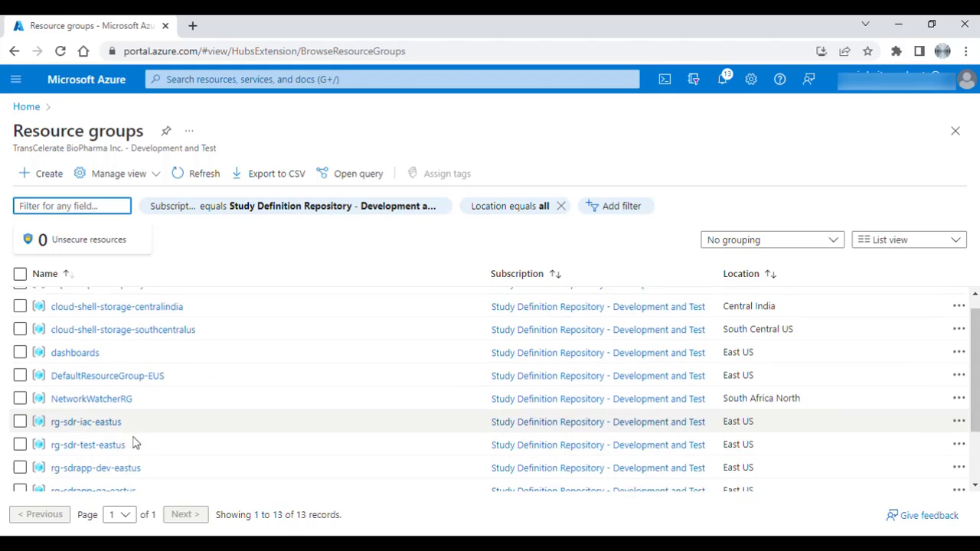
{"action": "scroll", "coordinate": [134, 442], "scroll_direction": "down", "scroll_amount": 3}
{"action": "left_click", "coordinate": [115, 390]}
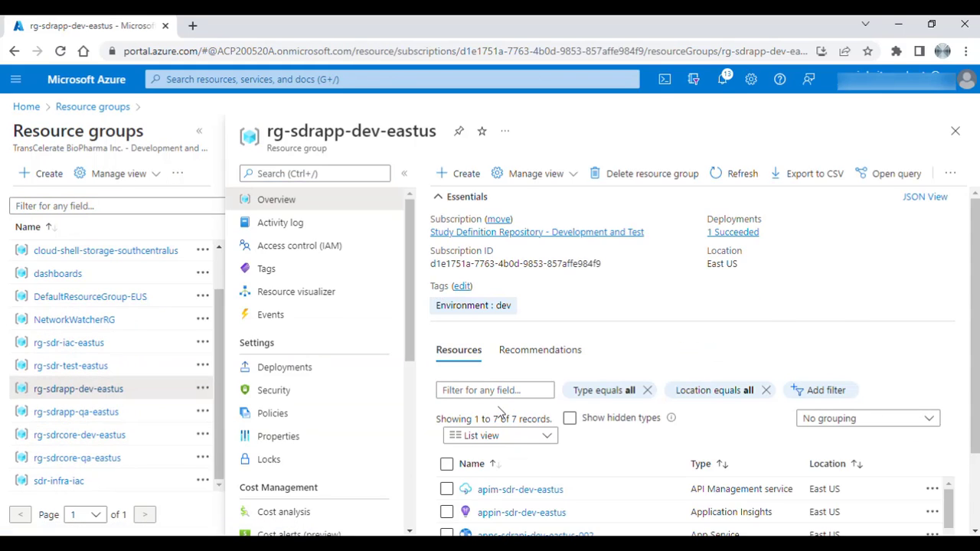
{"action": "scroll", "coordinate": [501, 414], "scroll_direction": "down", "scroll_amount": 1}
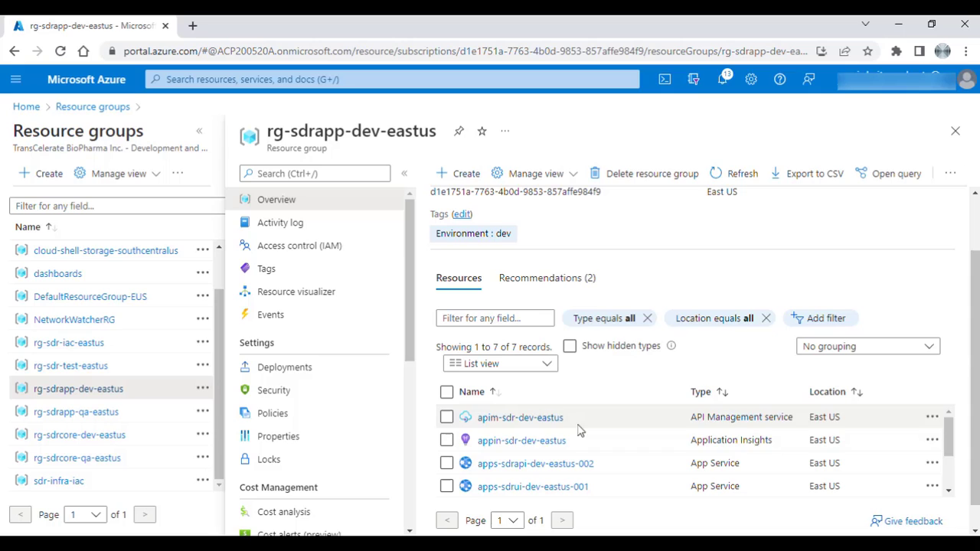
{"action": "left_click", "coordinate": [528, 419]}
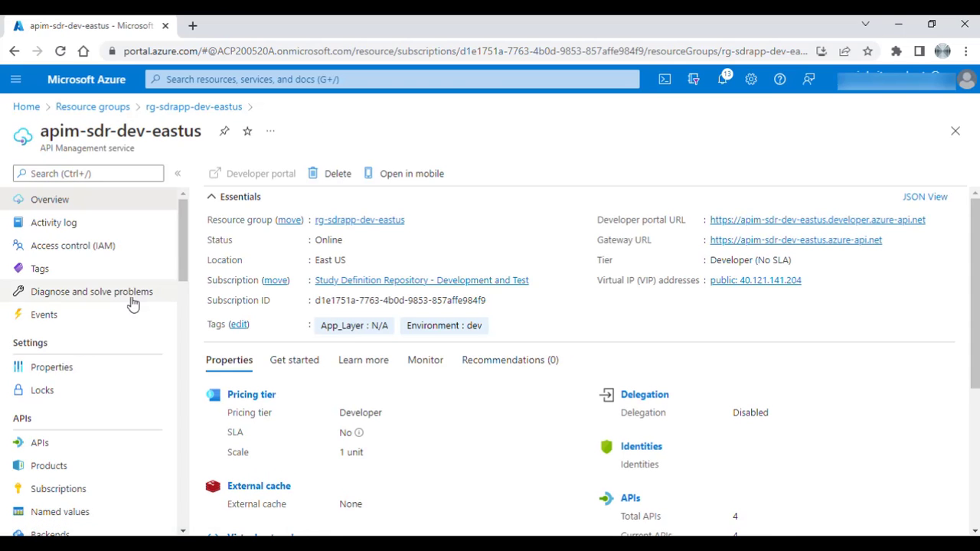
- Find the service's Certificates settings by searching for "certfi", and show the client certificates instead of the CA certificates
{"action": "left_click", "coordinate": [115, 174]}
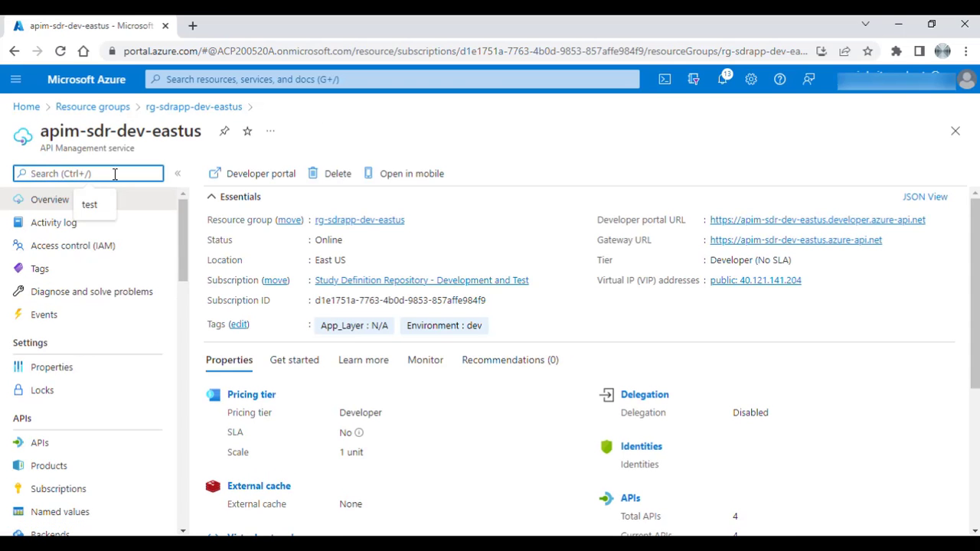
{"action": "type", "text": "certfi"}
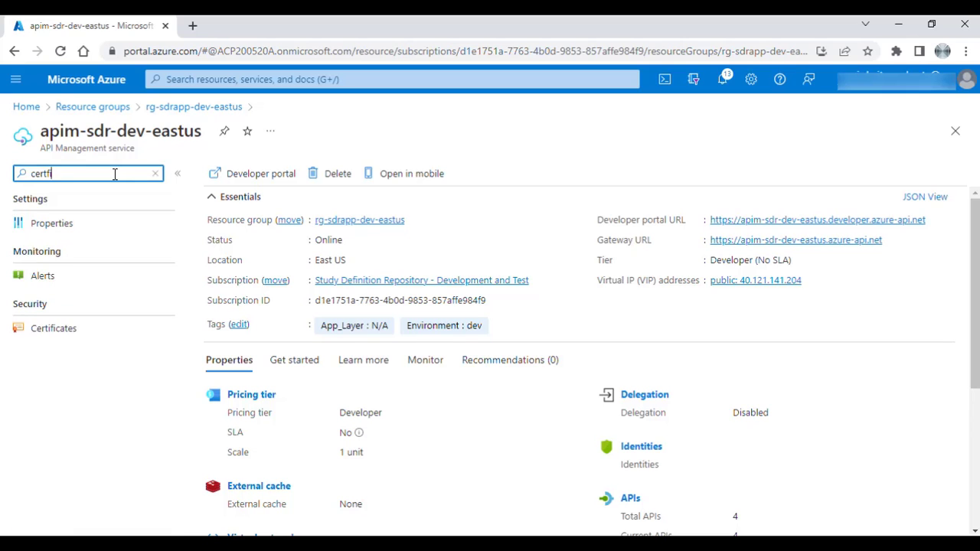
{"action": "left_click", "coordinate": [86, 223]}
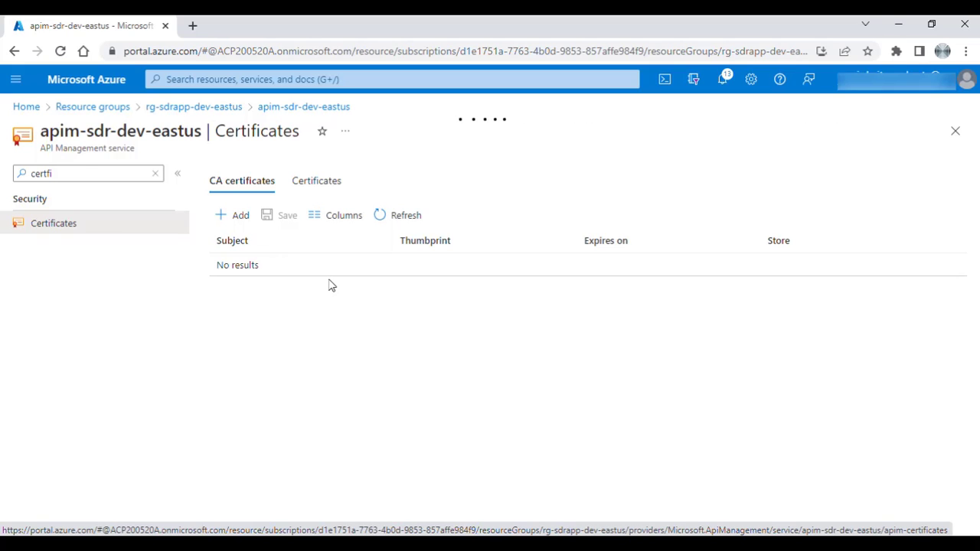
{"action": "left_click", "coordinate": [327, 186]}
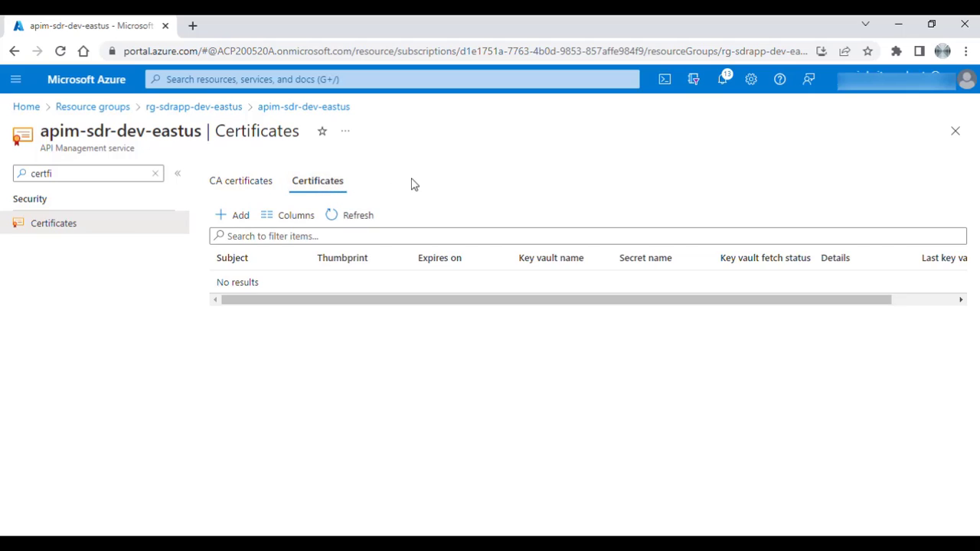
- Start adding a client certificate with the Id sdrdevcertficate
{"action": "left_click", "coordinate": [236, 216]}
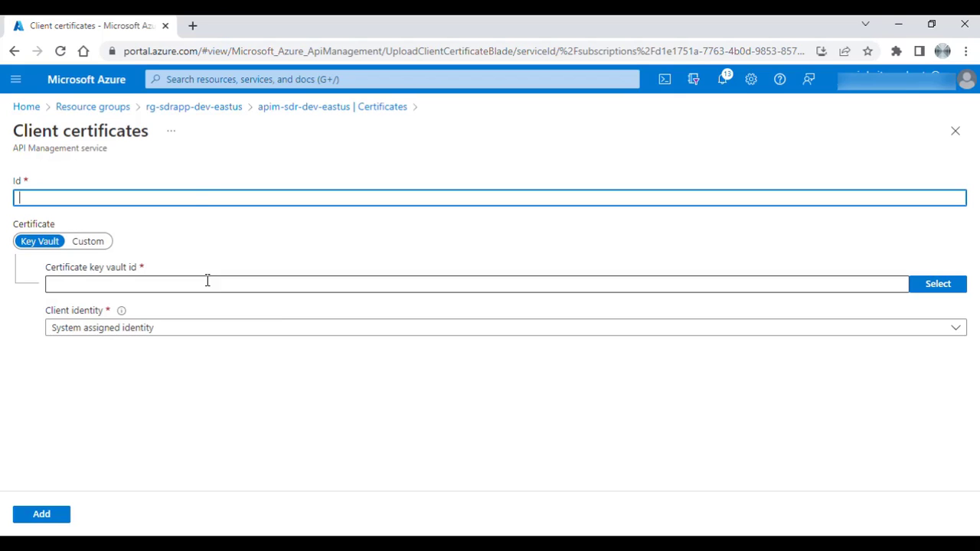
{"action": "left_click", "coordinate": [196, 199]}
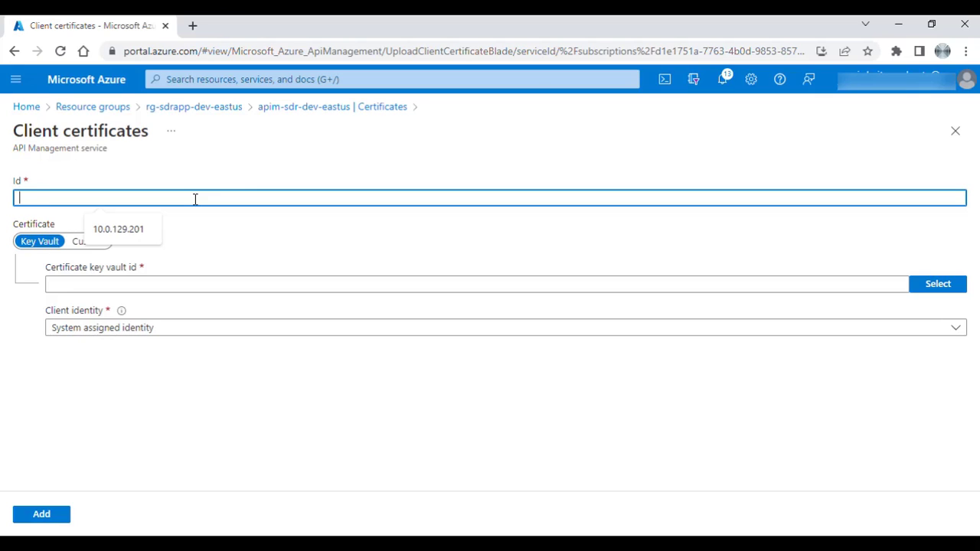
{"action": "type", "text": "sdrdev"}
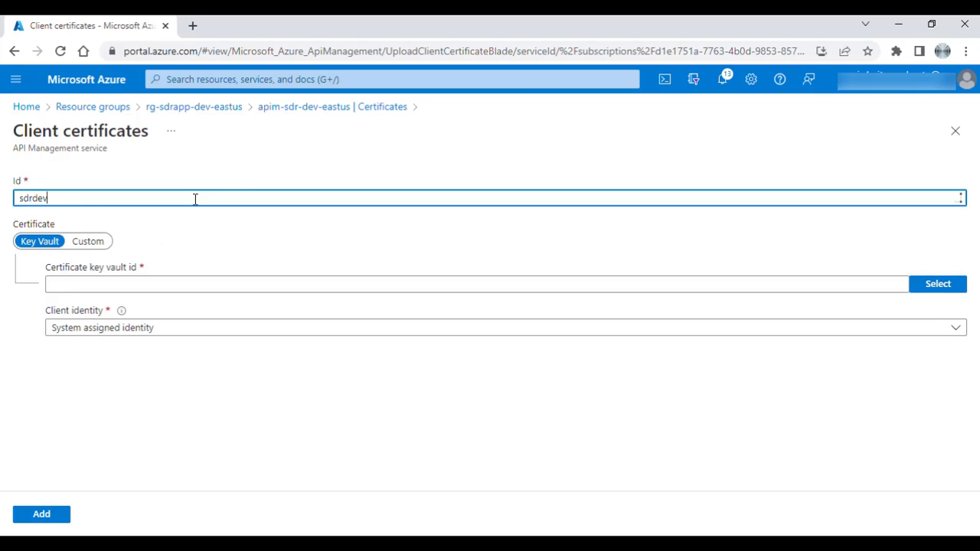
{"action": "type", "text": "certficate"}
- Use sdrdevcertificate.pfx from Documents as the custom certificate, enter its password and add it to the service
{"action": "left_click", "coordinate": [97, 244]}
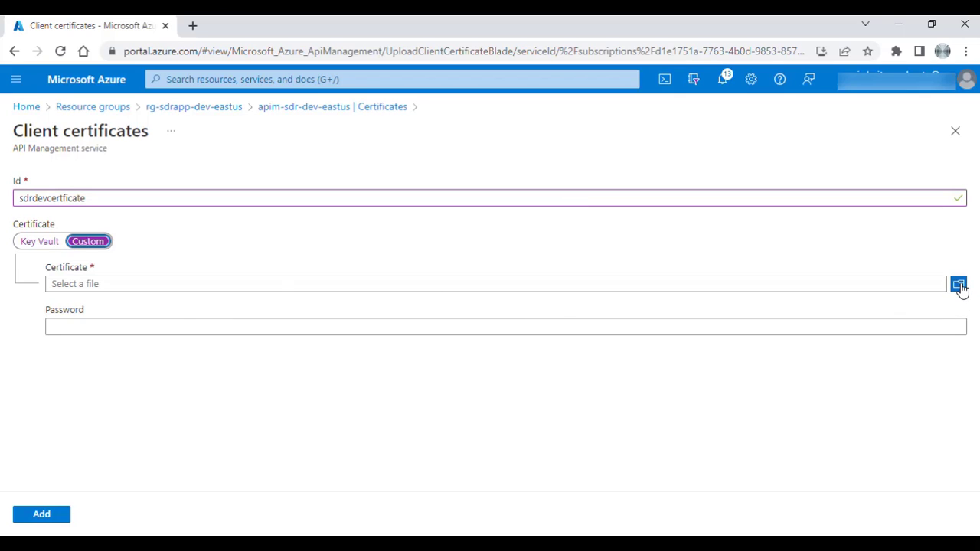
{"action": "left_click", "coordinate": [959, 288]}
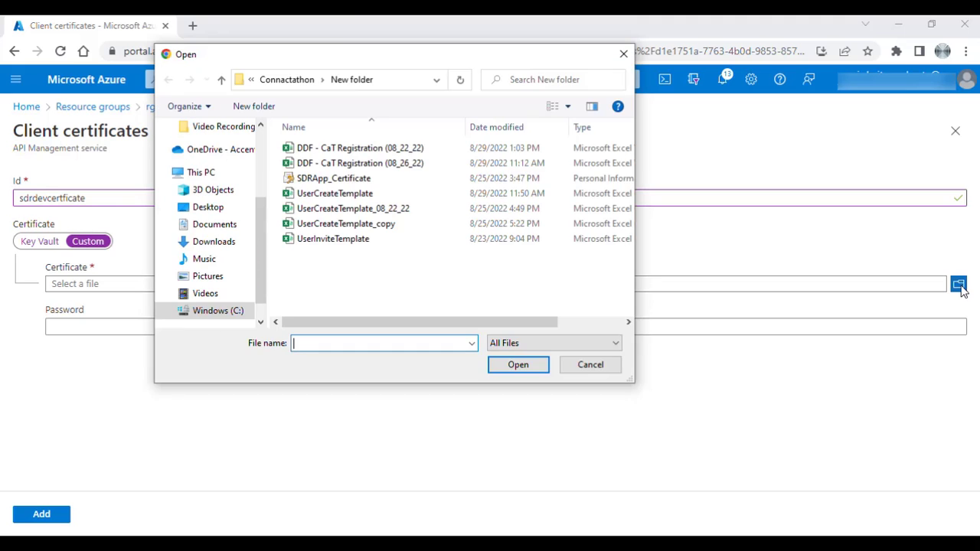
{"action": "left_click", "coordinate": [230, 225]}
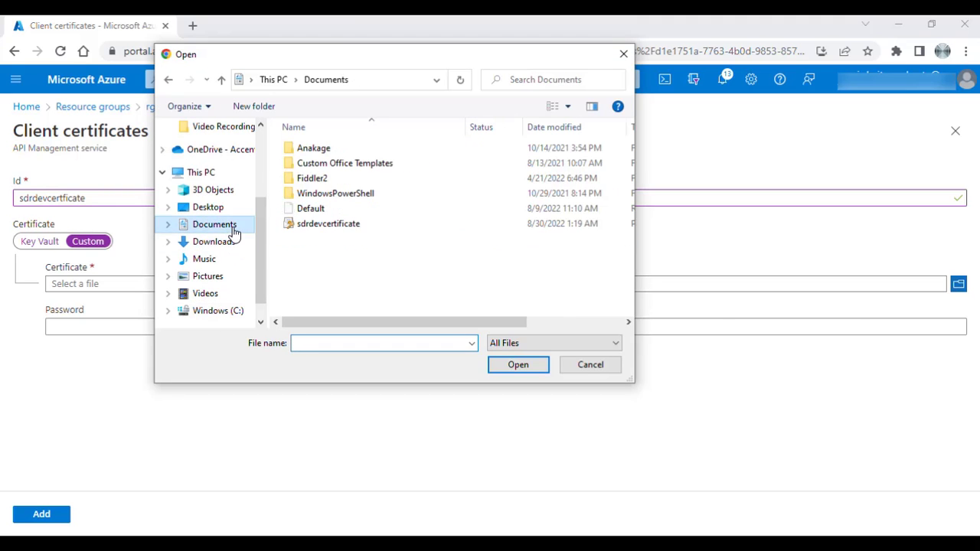
{"action": "left_click", "coordinate": [329, 224]}
{"action": "left_click", "coordinate": [517, 365]}
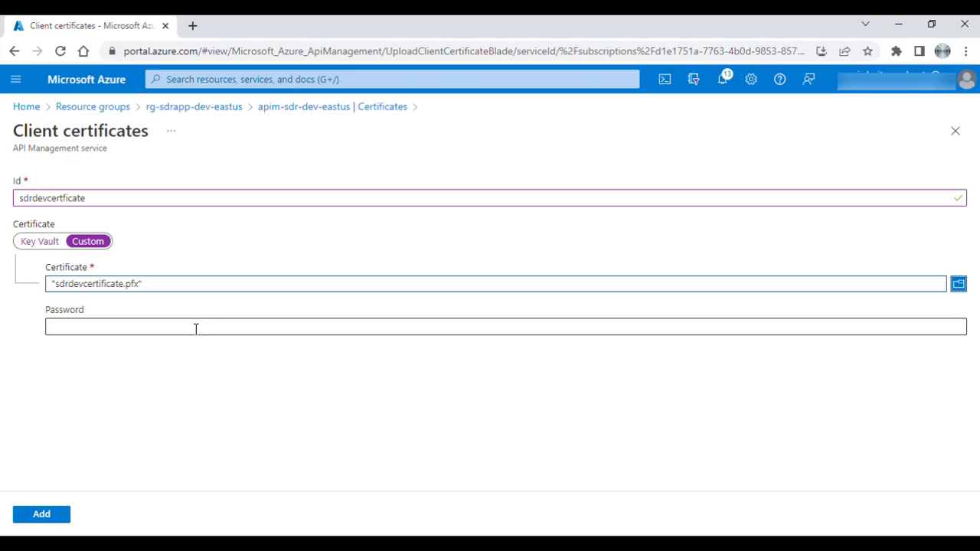
{"action": "left_click", "coordinate": [198, 328]}
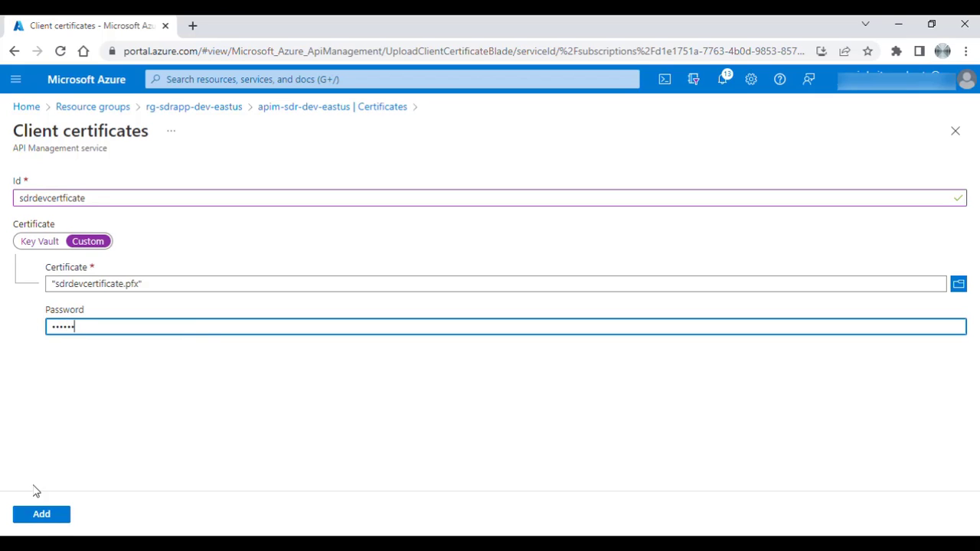
{"action": "left_click", "coordinate": [59, 518]}
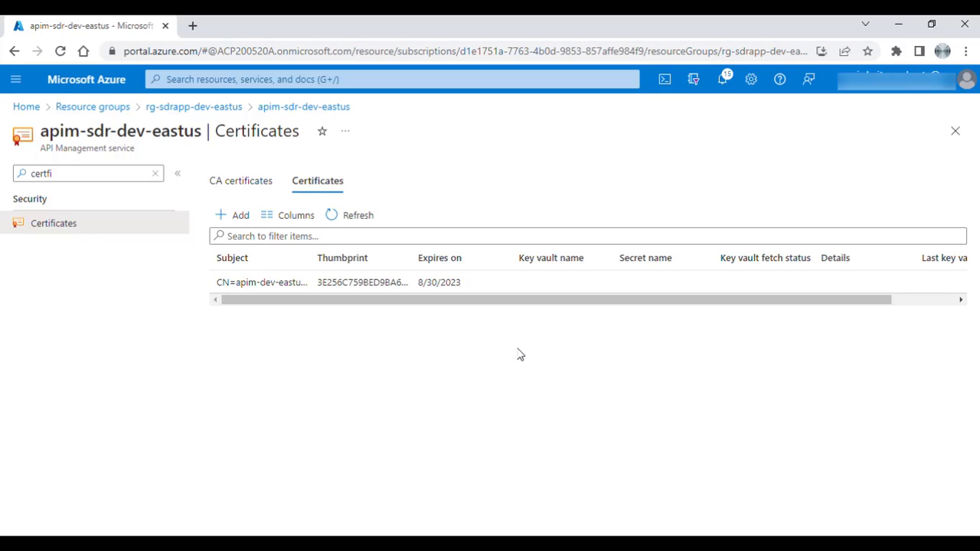
- Consult the deployment guide's thumbprint policy code and open the inbound policy code editor for all operations of the Clinical Study API
{"action": "key", "text": "alt+Tab"}
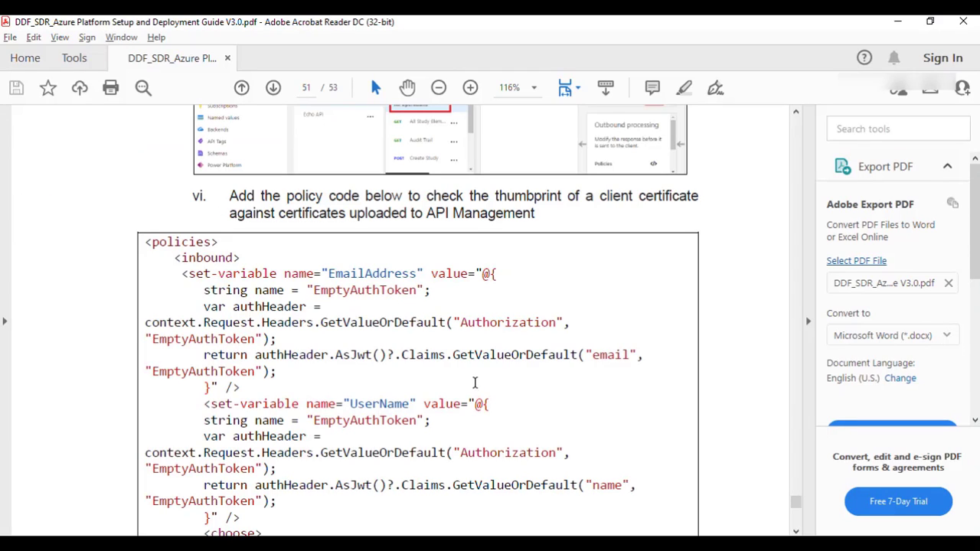
{"action": "scroll", "coordinate": [475, 382], "scroll_direction": "down", "scroll_amount": 3}
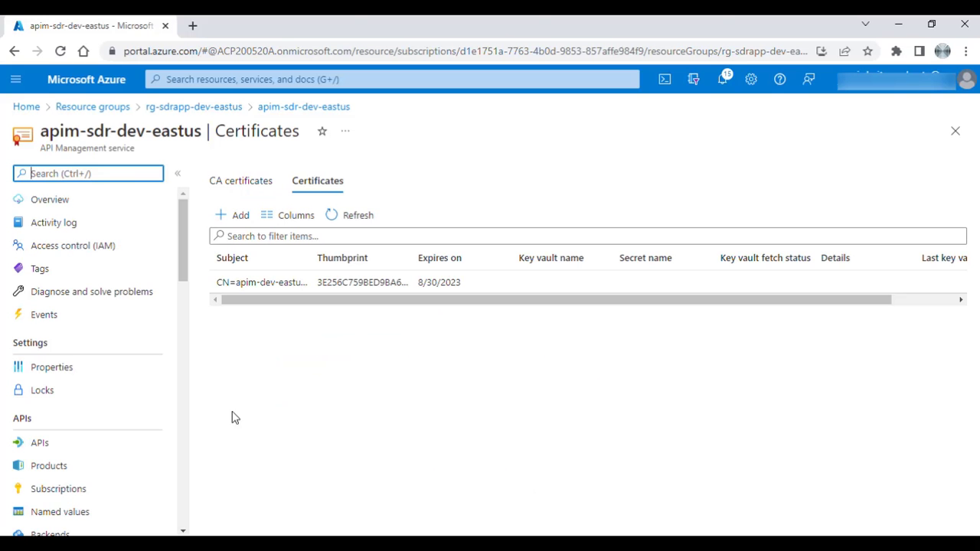
{"action": "left_click", "coordinate": [68, 447]}
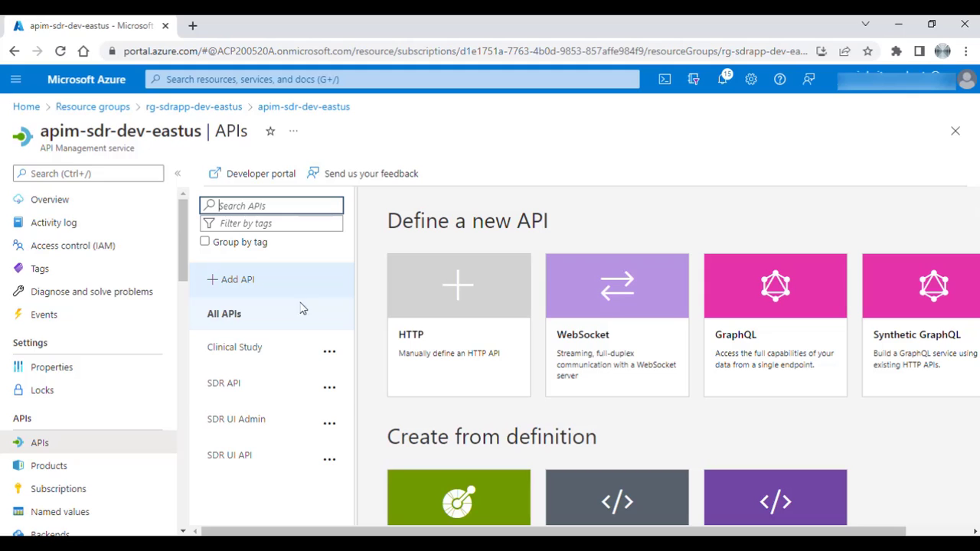
{"action": "left_click", "coordinate": [246, 352]}
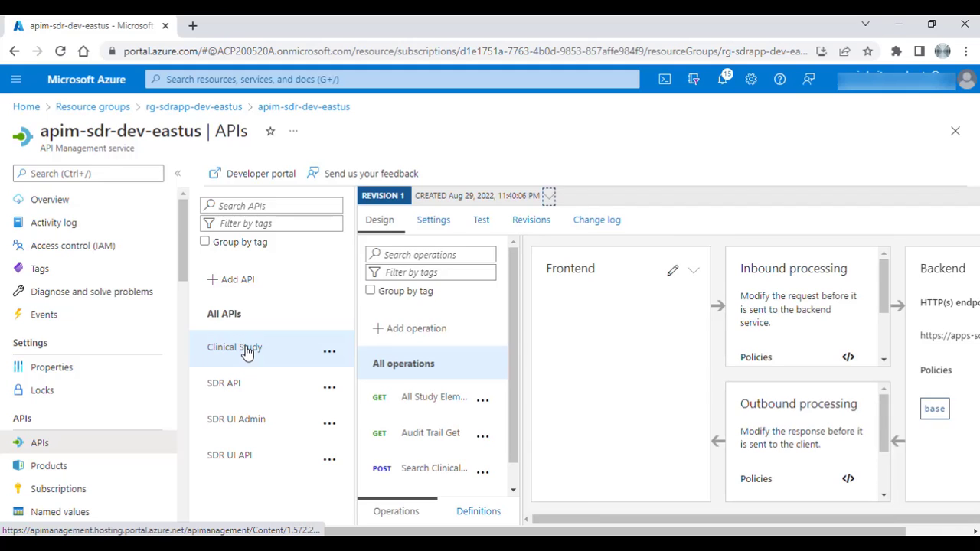
{"action": "left_click", "coordinate": [408, 367]}
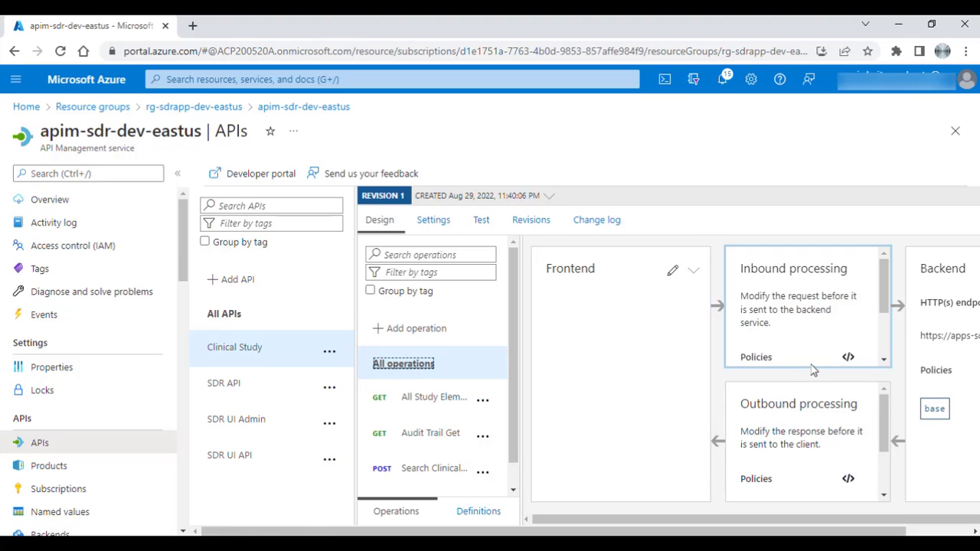
{"action": "left_click", "coordinate": [848, 358]}
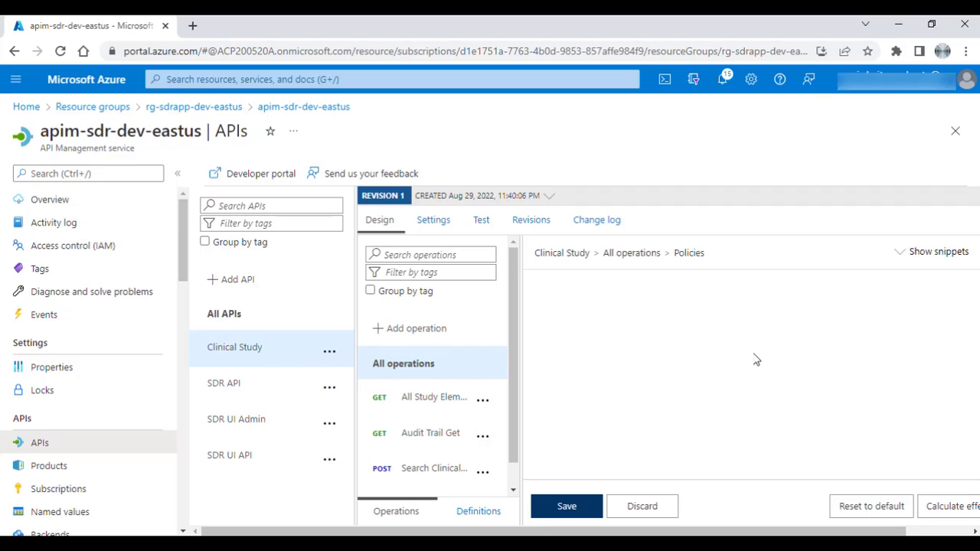
{"action": "left_click", "coordinate": [179, 176]}
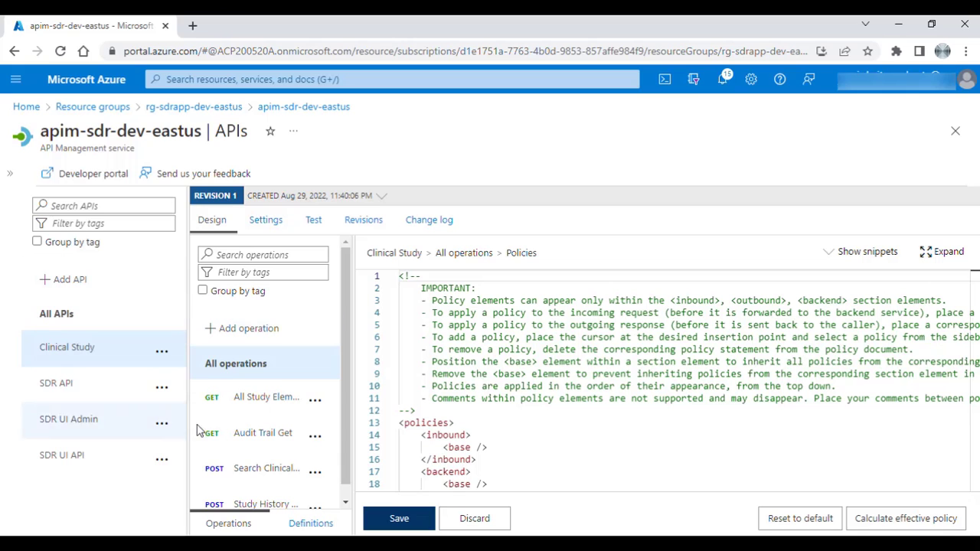
- Expand the Clinical Study policy code editor to the full page and bring its <policies> block into view
{"action": "left_click", "coordinate": [945, 252]}
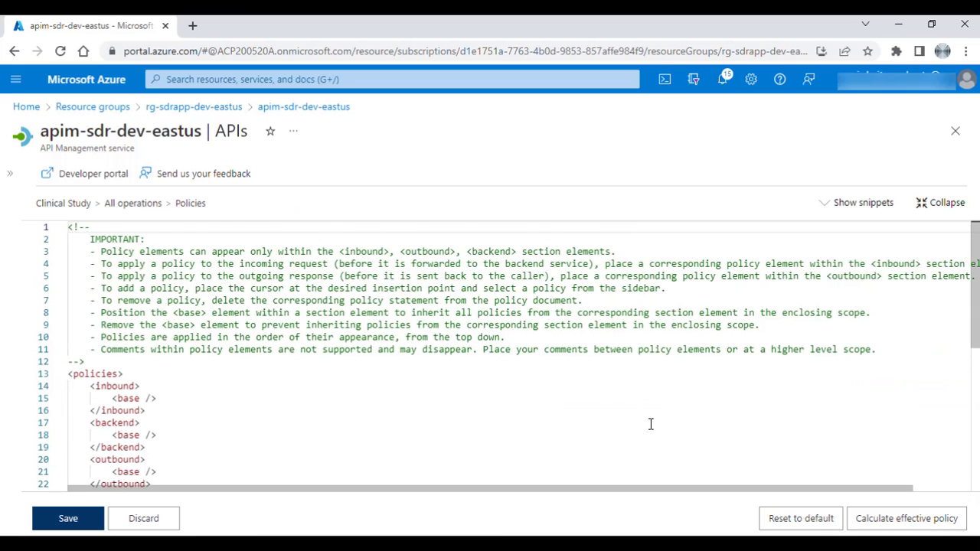
{"action": "scroll", "coordinate": [506, 406], "scroll_direction": "down", "scroll_amount": 2}
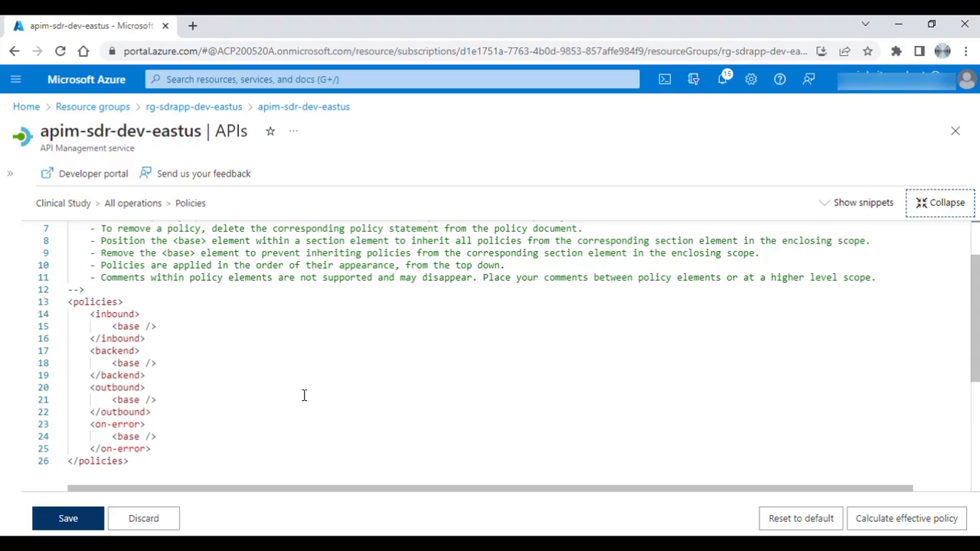
{"action": "scroll", "coordinate": [303, 394], "scroll_direction": "down", "scroll_amount": 1}
- Copy the complete <policies> code from the deployment guide PDF and replace the default <policies> block in the Azure policy editor with it
{"action": "key", "text": "alt+Tab"}
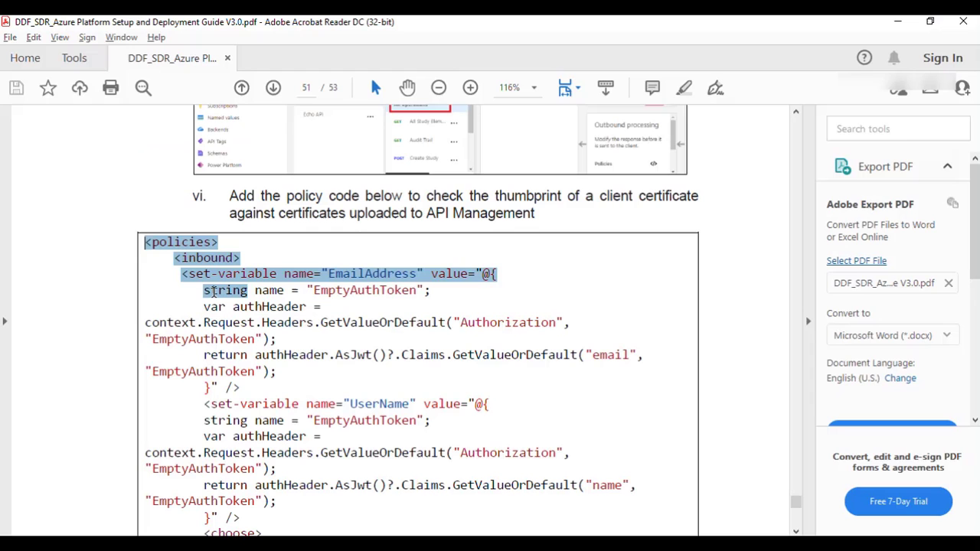
{"action": "left_click_drag", "start_coordinate": [214, 292], "coordinate": [394, 534]}
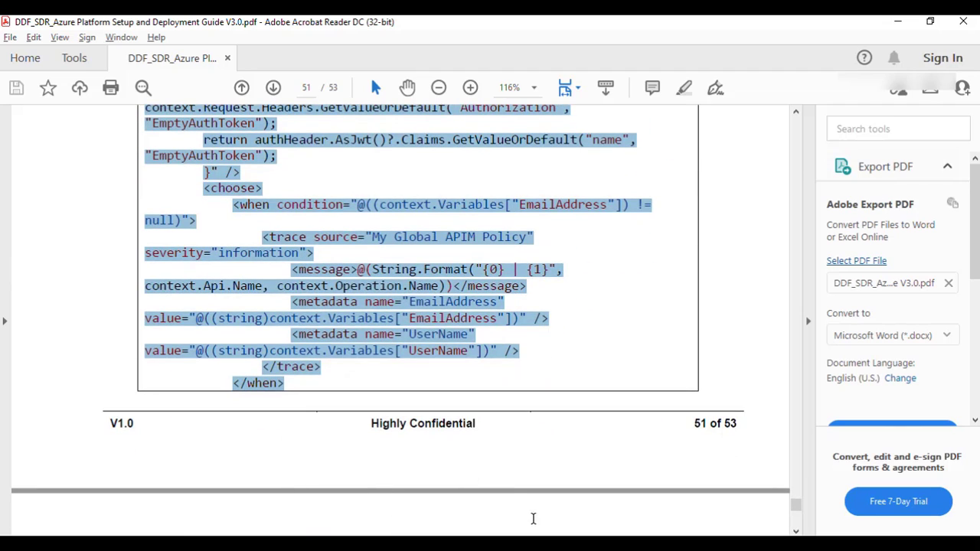
{"action": "left_click_drag", "start_coordinate": [534, 519], "coordinate": [283, 373]}
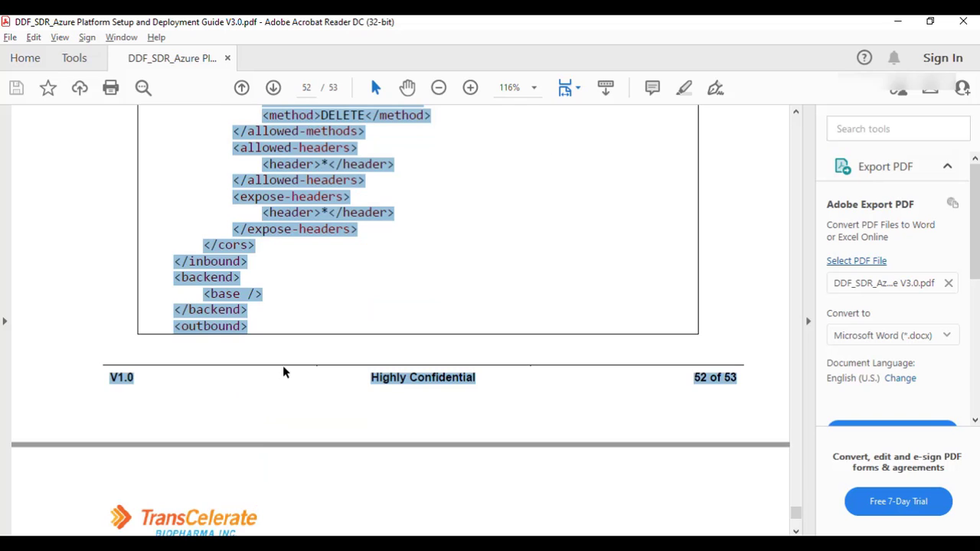
{"action": "scroll", "coordinate": [254, 369], "scroll_direction": "up", "scroll_amount": 11}
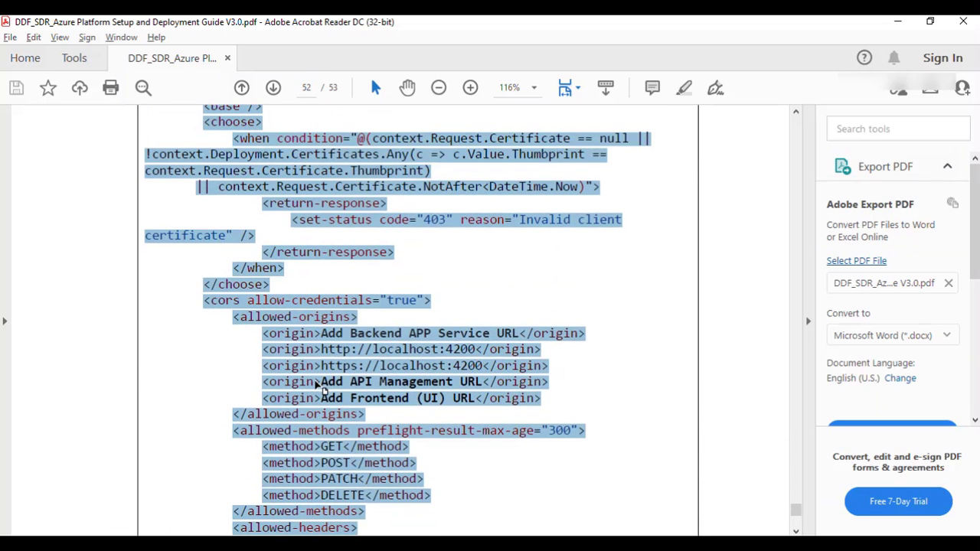
{"action": "scroll", "coordinate": [318, 387], "scroll_direction": "up", "scroll_amount": 4}
{"action": "right_click", "coordinate": [336, 312]}
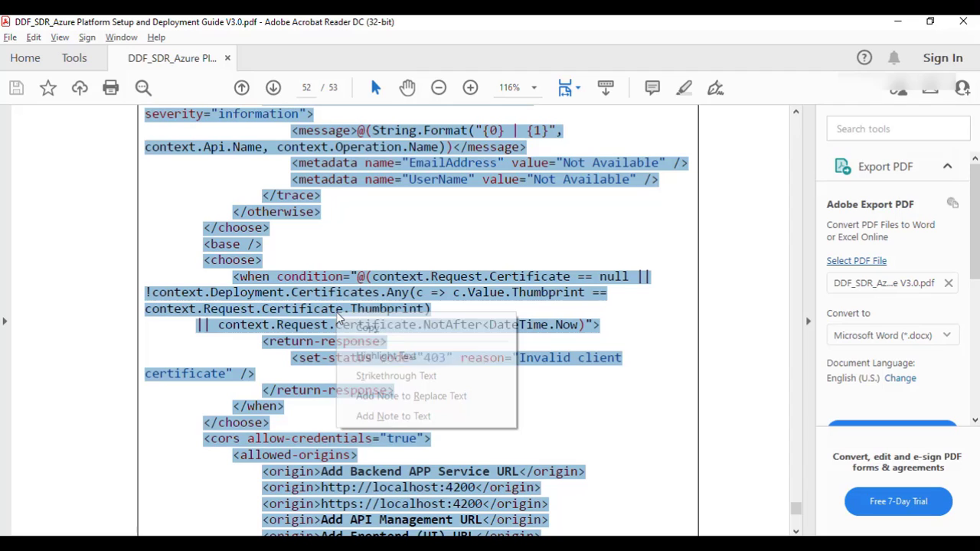
{"action": "left_click", "coordinate": [380, 331]}
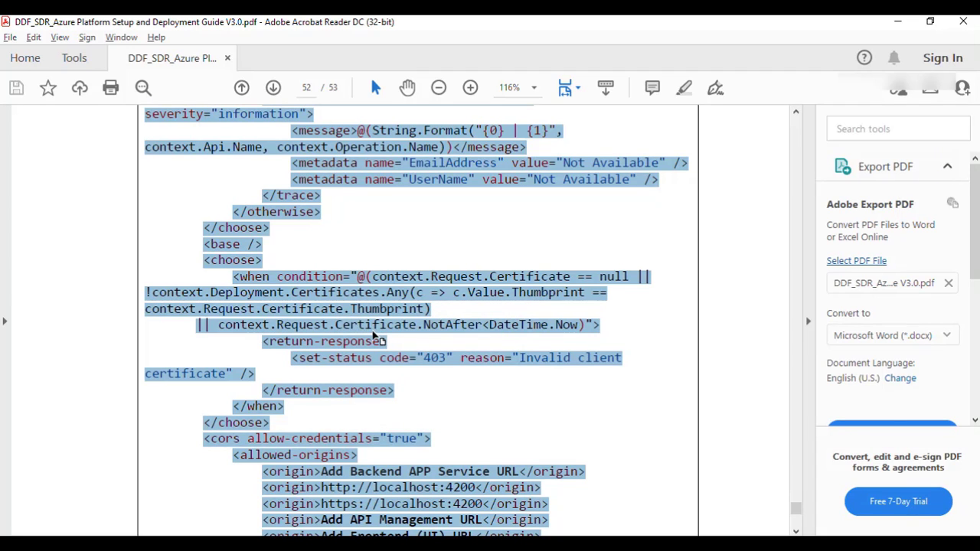
{"action": "key", "text": "alt+Tab"}
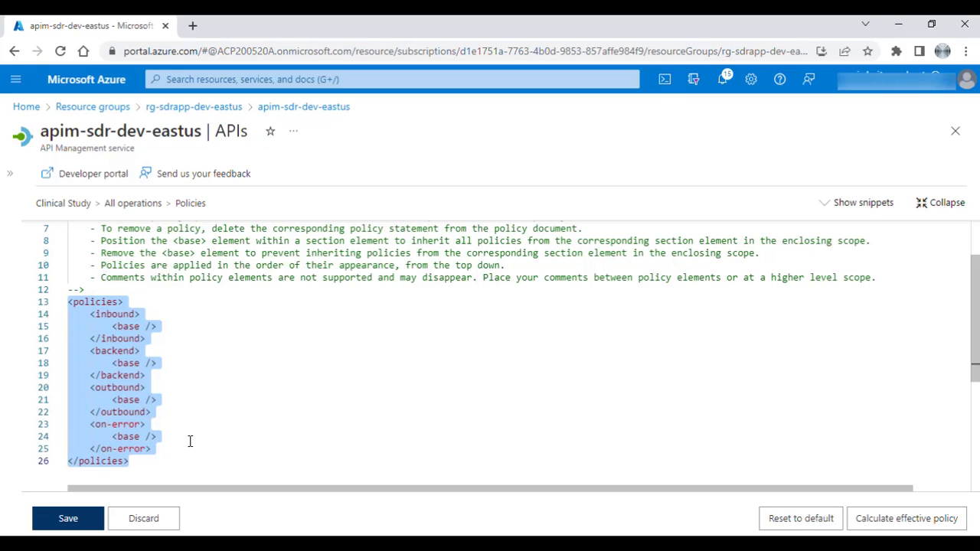
{"action": "key", "text": "ctrl+v"}
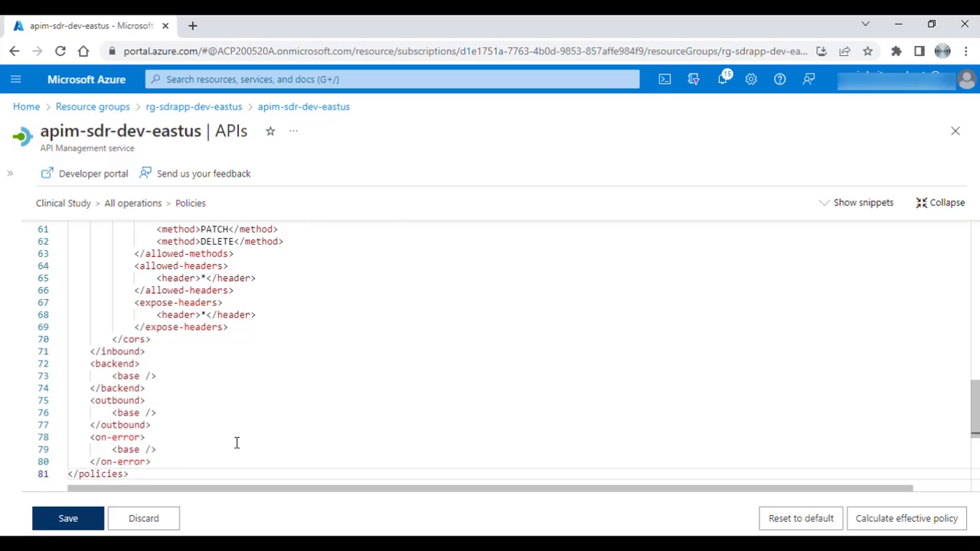
{"action": "scroll", "coordinate": [302, 442], "scroll_direction": "up", "scroll_amount": 7}
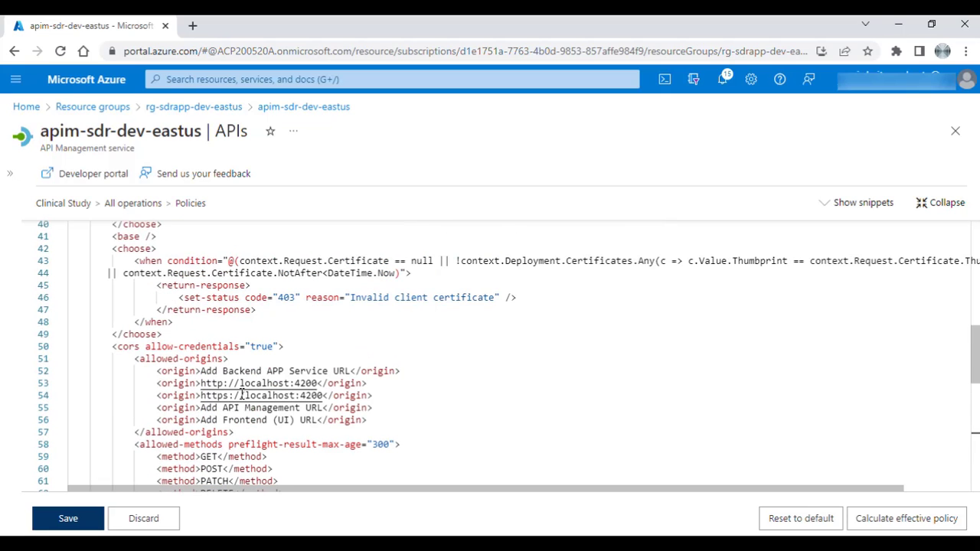
{"action": "left_click", "coordinate": [344, 370]}
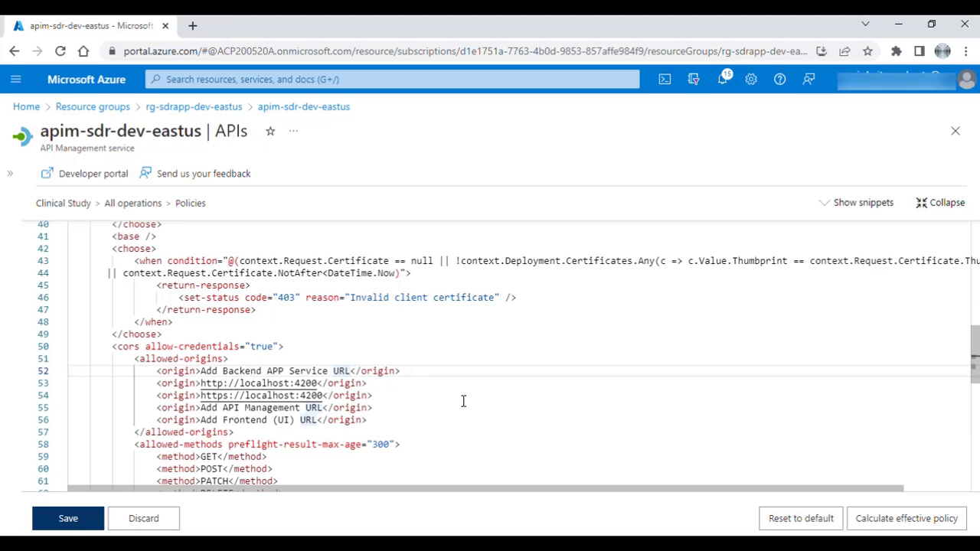
{"action": "key", "text": "BackSpace"}
{"action": "key", "text": "BackSpace"}
{"action": "key", "text": "BackSpace"}
{"action": "key", "text": "BackSpace"}
{"action": "key", "text": "BackSpace"}
{"action": "key", "text": "BackSpace"}
{"action": "key", "text": "BackSpace"}
{"action": "key", "text": "BackSpace"}
{"action": "key", "text": "BackSpace"}
{"action": "key", "text": "BackSpace"}
{"action": "key", "text": "BackSpace"}
{"action": "key", "text": "BackSpace"}
{"action": "key", "text": "BackSpace"}
{"action": "key", "text": "BackSpace"}
{"action": "key", "text": "BackSpace"}
{"action": "key", "text": "BackSpace"}
{"action": "key", "text": "BackSpace"}
{"action": "key", "text": "BackSpace"}
{"action": "key", "text": "BackSpace"}
{"action": "key", "text": "BackSpace"}
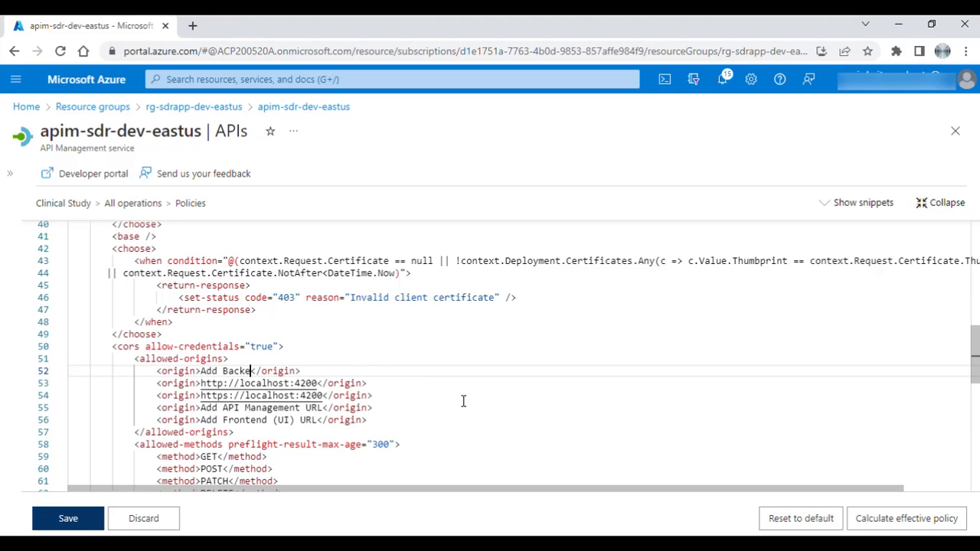
{"action": "key", "text": "BackSpace"}
{"action": "key", "text": "BackSpace"}
{"action": "key", "text": "BackSpace"}
{"action": "key", "text": "BackSpace"}
{"action": "key", "text": "BackSpace"}
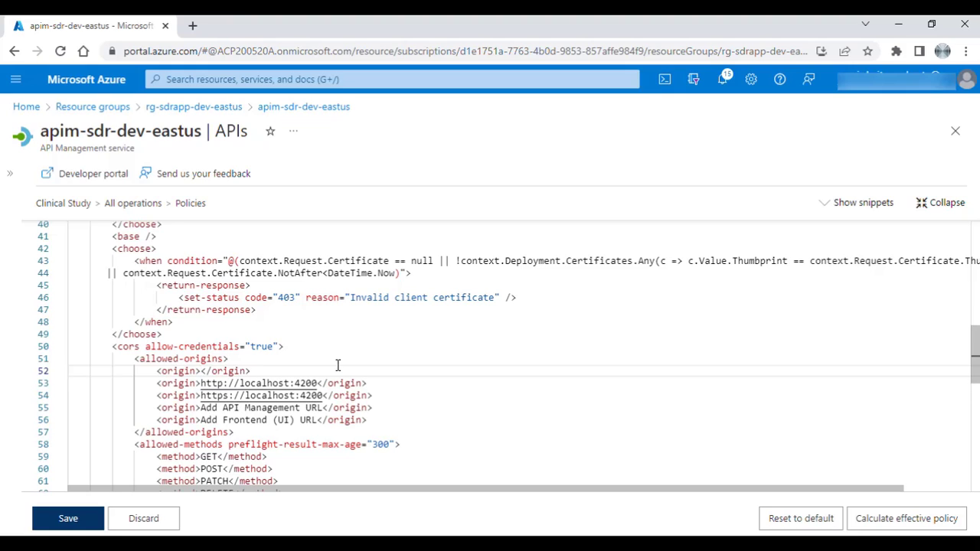
{"action": "key", "text": "ctrl+v"}
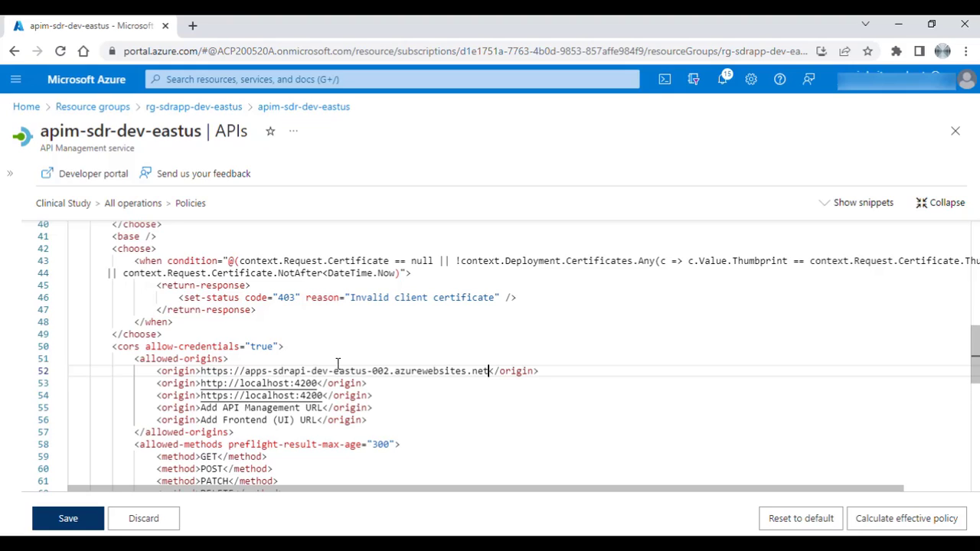
{"action": "left_click", "coordinate": [322, 407]}
{"action": "key", "text": "BackSpace"}
{"action": "key", "text": "BackSpace"}
{"action": "key", "text": "BackSpace"}
{"action": "key", "text": "BackSpace"}
{"action": "key", "text": "BackSpace"}
{"action": "key", "text": "BackSpace"}
{"action": "key", "text": "BackSpace"}
{"action": "key", "text": "BackSpace"}
{"action": "key", "text": "BackSpace"}
{"action": "key", "text": "BackSpace"}
{"action": "key", "text": "BackSpace"}
{"action": "key", "text": "BackSpace"}
{"action": "key", "text": "BackSpace"}
{"action": "key", "text": "BackSpace"}
{"action": "key", "text": "BackSpace"}
{"action": "key", "text": "BackSpace"}
{"action": "key", "text": "BackSpace"}
{"action": "key", "text": "BackSpace"}
{"action": "key", "text": "BackSpace"}
{"action": "key", "text": "BackSpace"}
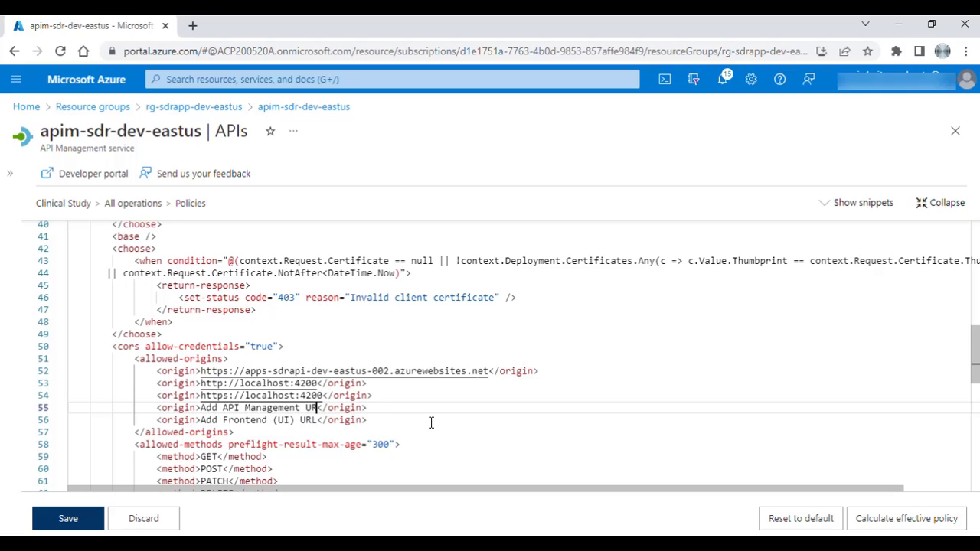
{"action": "key", "text": "BackSpace"}
{"action": "key", "text": "BackSpace"}
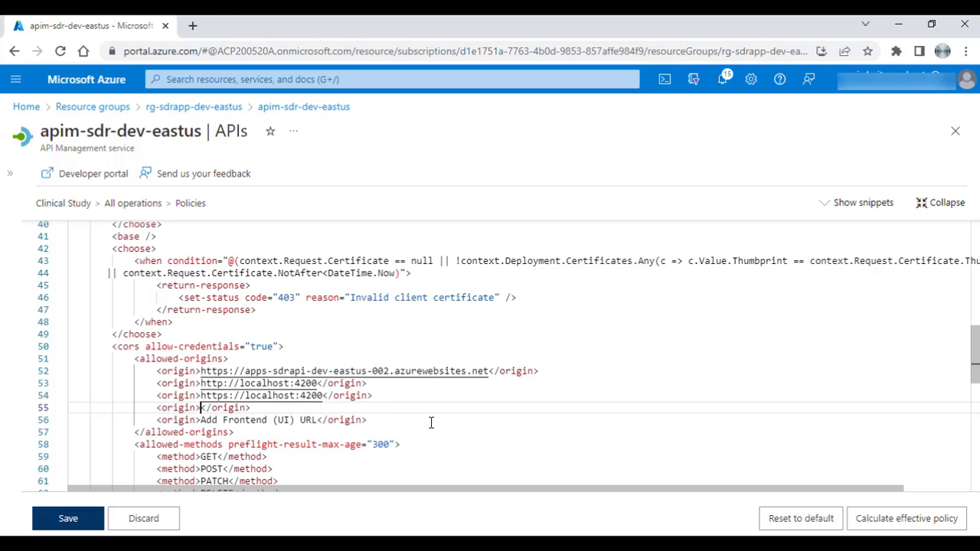
{"action": "key", "text": "alt+Tab"}
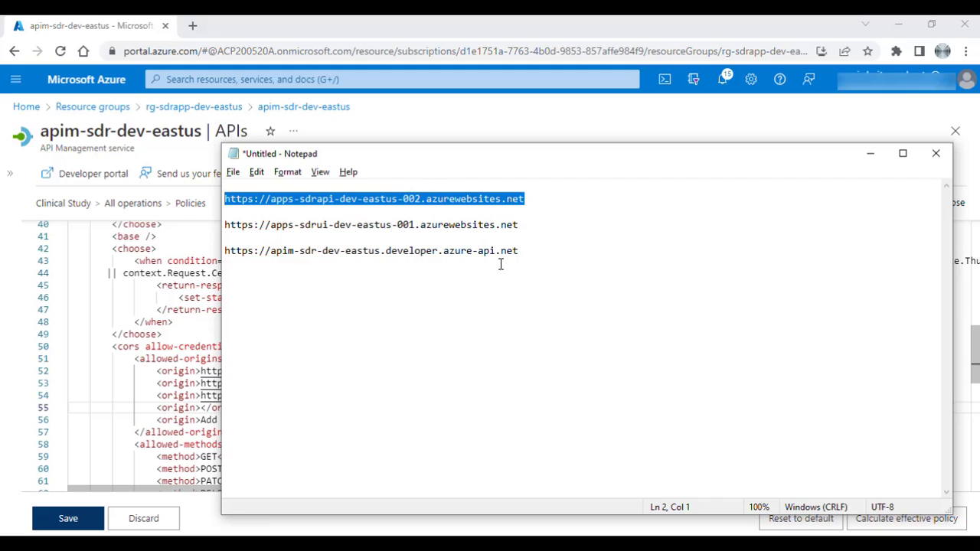
{"action": "left_click_drag", "start_coordinate": [518, 253], "coordinate": [224, 251]}
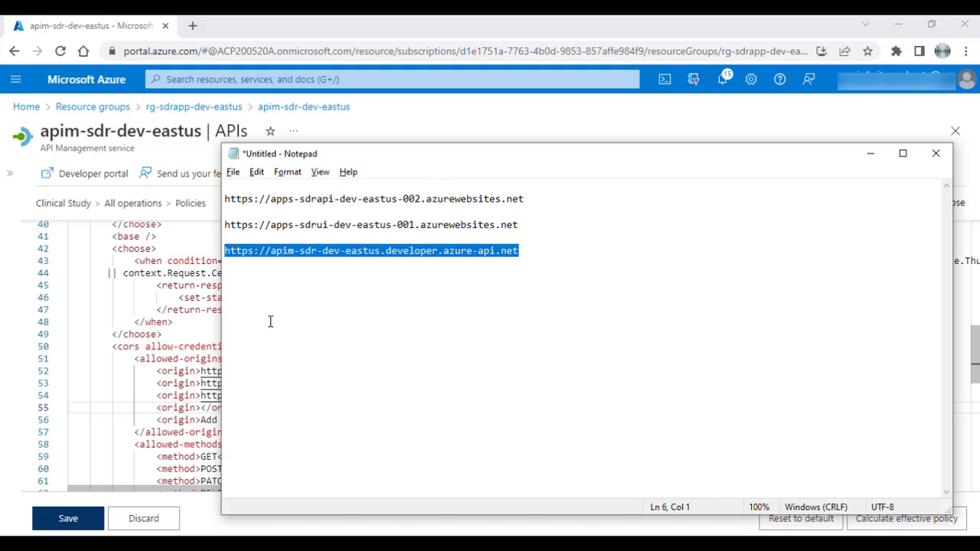
{"action": "key", "text": "alt+Tab"}
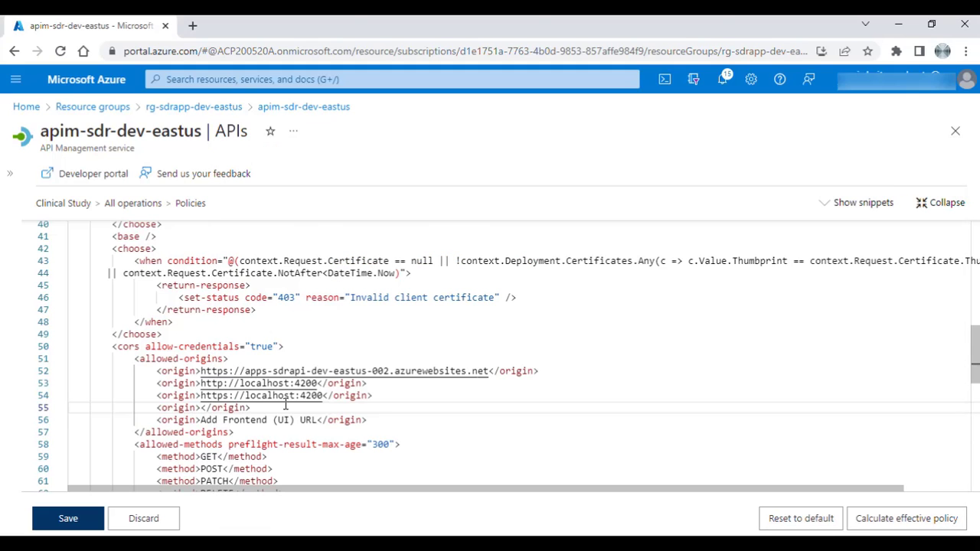
{"action": "key", "text": "ctrl+v"}
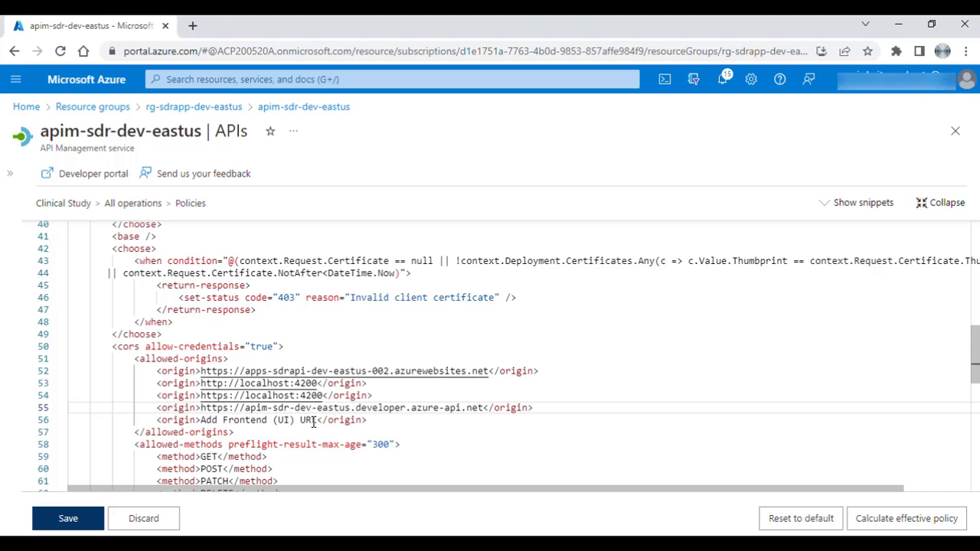
{"action": "left_click", "coordinate": [316, 421]}
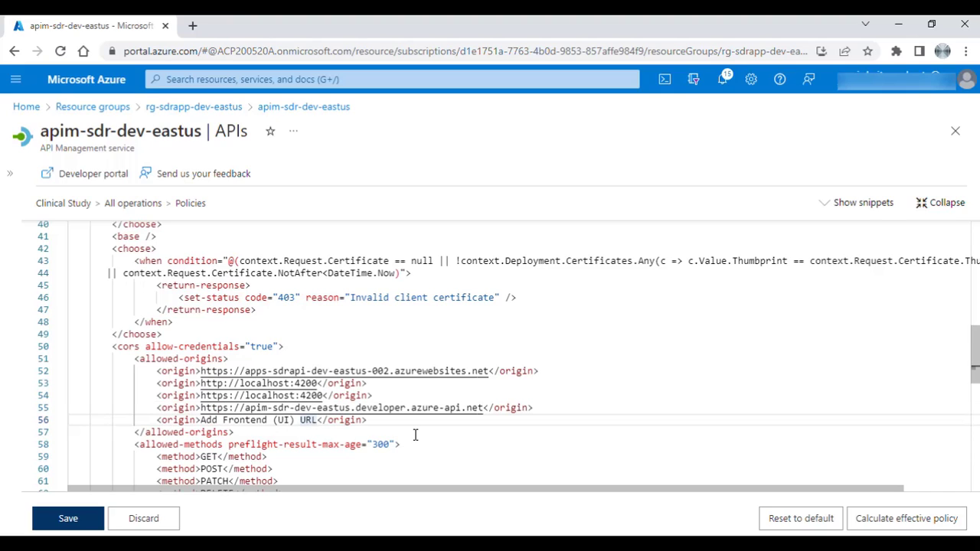
{"action": "key", "text": "BackSpace"}
{"action": "key", "text": "BackSpace"}
{"action": "key", "text": "BackSpace"}
{"action": "key", "text": "BackSpace"}
{"action": "key", "text": "BackSpace"}
{"action": "key", "text": "BackSpace"}
{"action": "key", "text": "BackSpace"}
{"action": "key", "text": "BackSpace"}
{"action": "key", "text": "BackSpace"}
{"action": "key", "text": "BackSpace"}
{"action": "key", "text": "BackSpace"}
{"action": "key", "text": "BackSpace"}
{"action": "key", "text": "BackSpace"}
{"action": "key", "text": "BackSpace"}
{"action": "key", "text": "BackSpace"}
{"action": "key", "text": "BackSpace"}
{"action": "key", "text": "BackSpace"}
{"action": "key", "text": "BackSpace"}
{"action": "key", "text": "BackSpace"}
{"action": "key", "text": "BackSpace"}
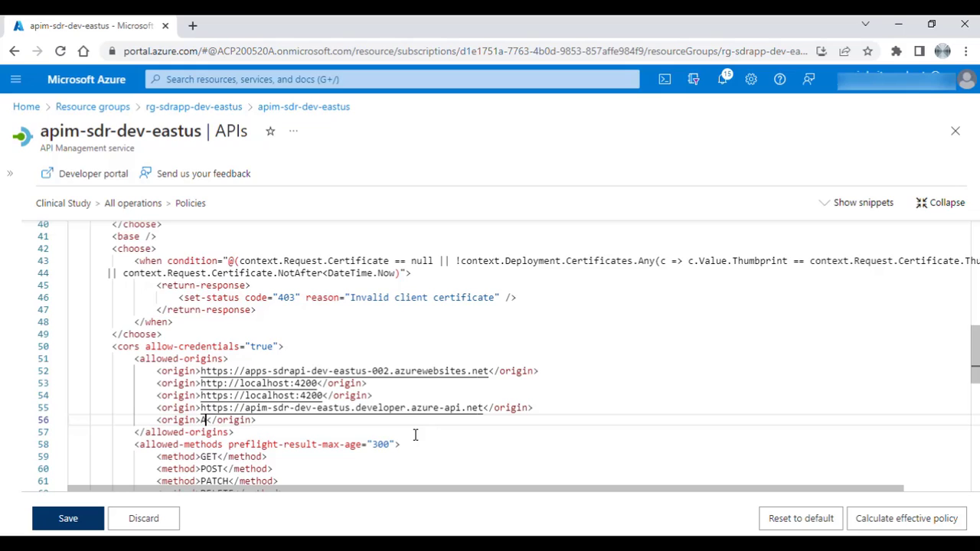
{"action": "key", "text": "BackSpace"}
{"action": "key", "text": "alt+Tab"}
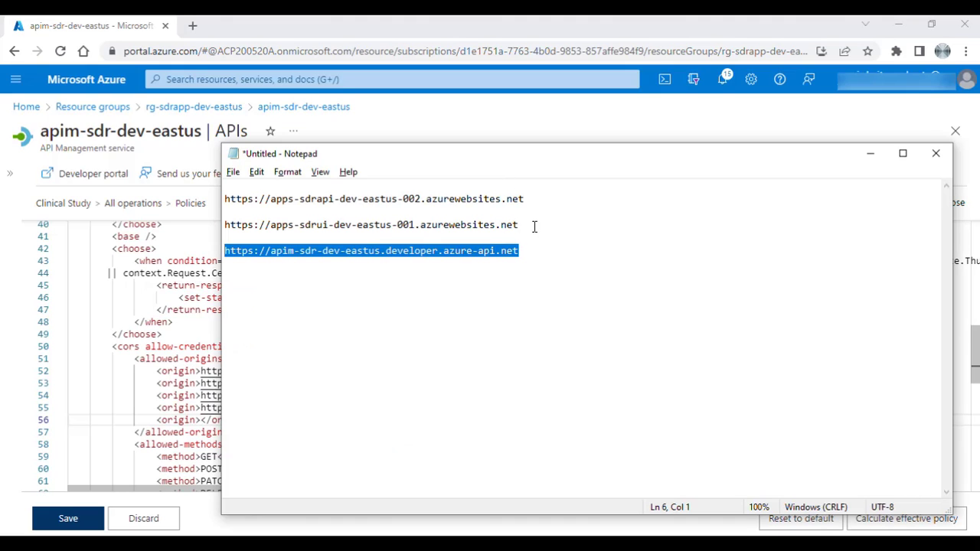
{"action": "left_click_drag", "start_coordinate": [534, 226], "coordinate": [223, 225]}
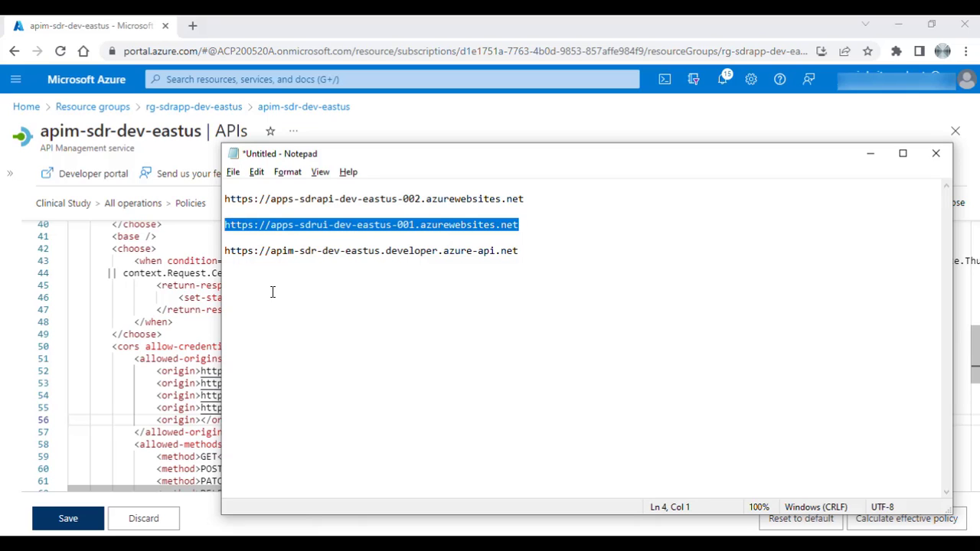
{"action": "key", "text": "alt+Tab"}
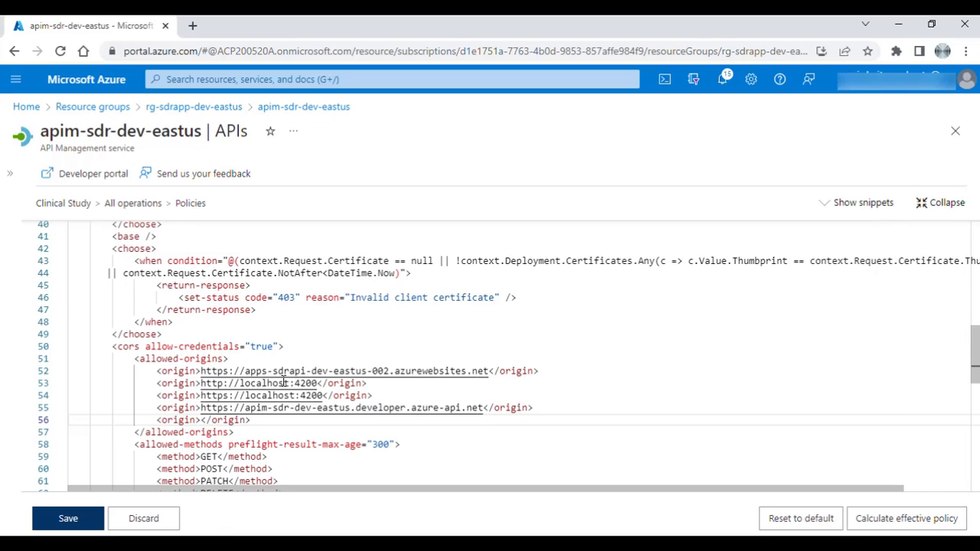
{"action": "key", "text": "ctrl+v"}
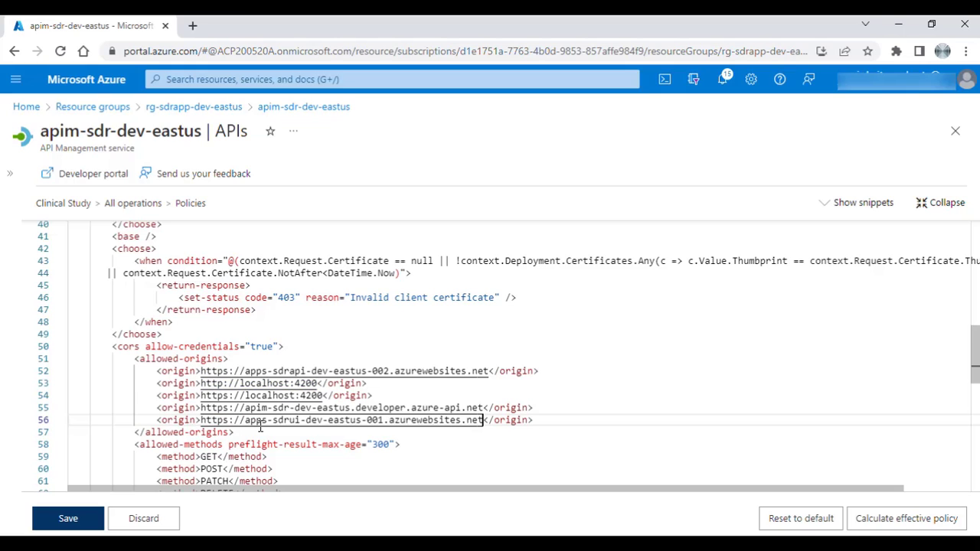
{"action": "left_click", "coordinate": [74, 524]}
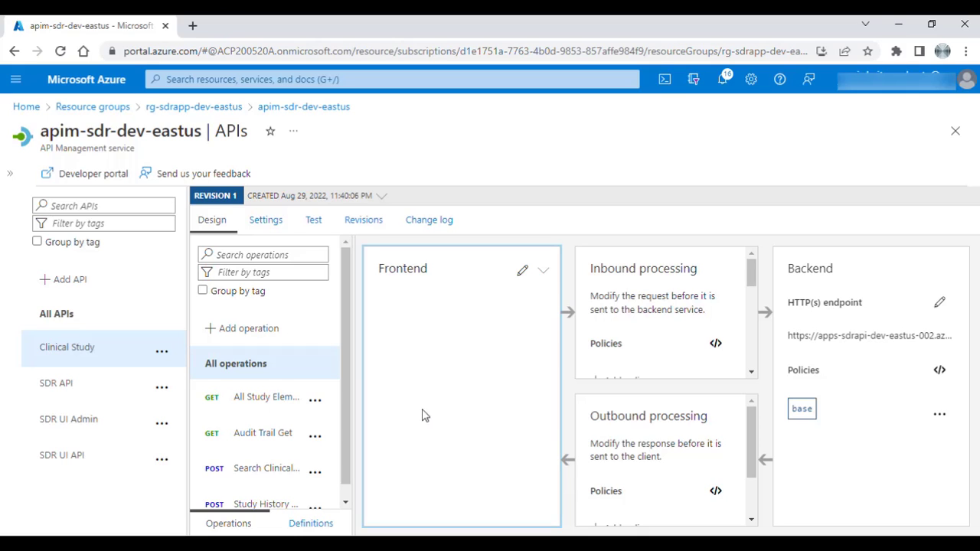
- Review the inbound processing policies for all operations of the Clinical Study API
{"action": "scroll", "coordinate": [605, 350], "scroll_direction": "down", "scroll_amount": 3}
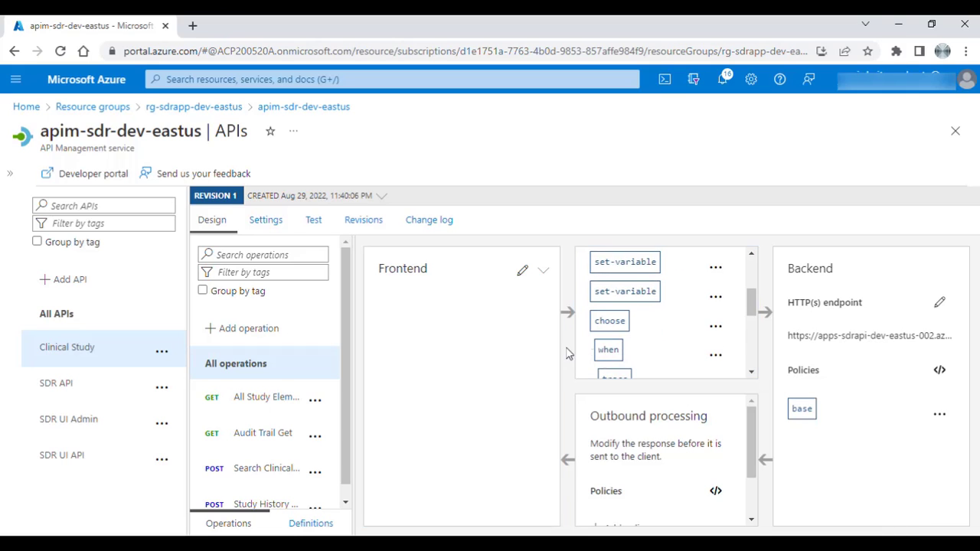
{"action": "scroll", "coordinate": [694, 332], "scroll_direction": "up", "scroll_amount": 3}
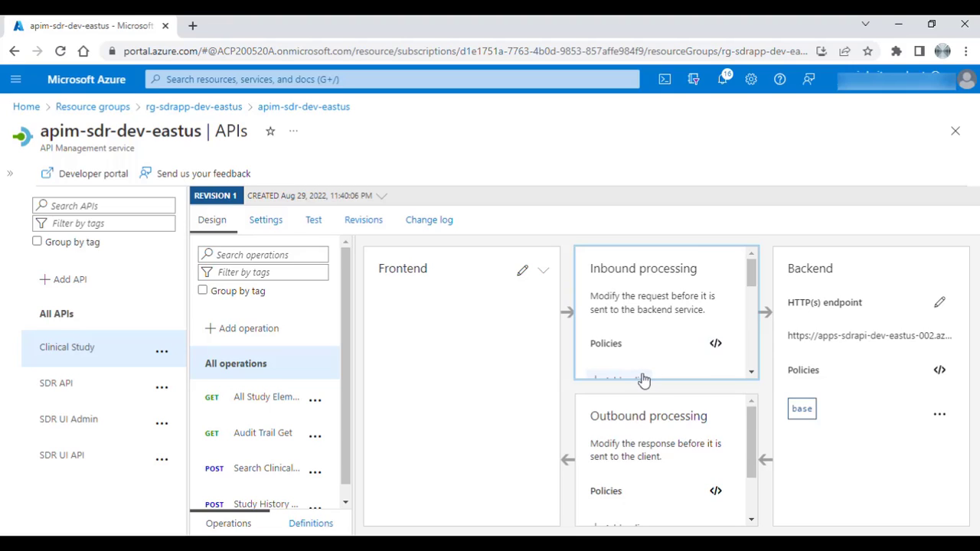
{"action": "scroll", "coordinate": [643, 360], "scroll_direction": "down", "scroll_amount": 2}
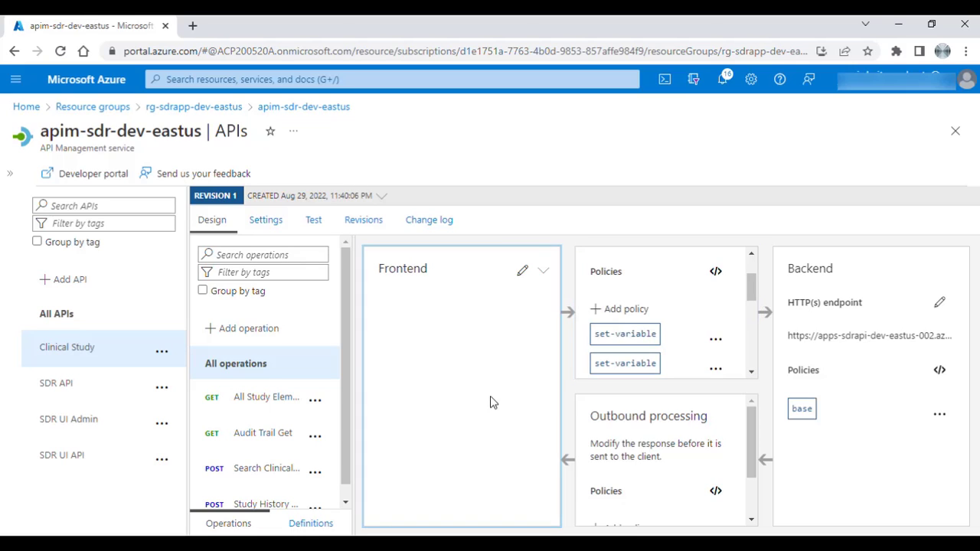
- Switch from the Clinical Study API to the SDR API's design view
{"action": "left_click", "coordinate": [68, 356]}
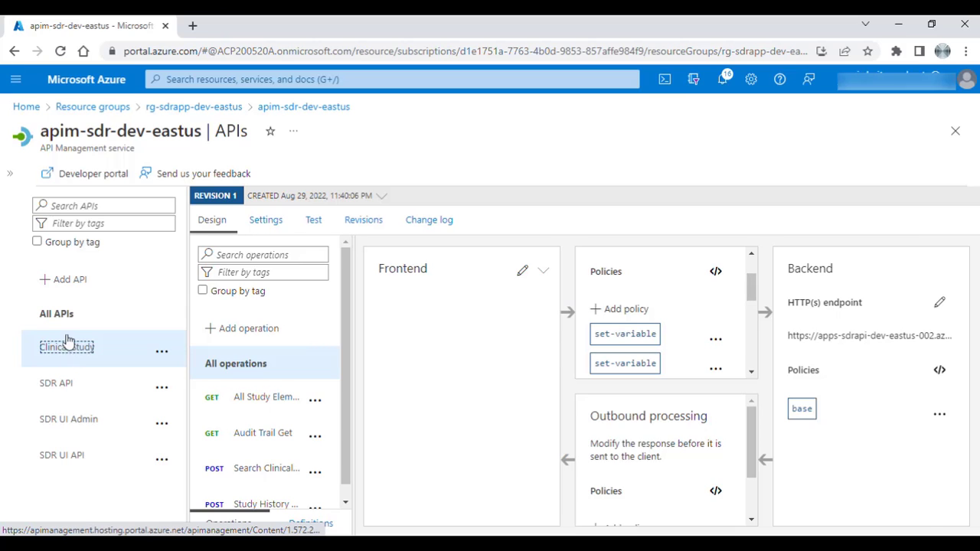
{"action": "left_click", "coordinate": [68, 391]}
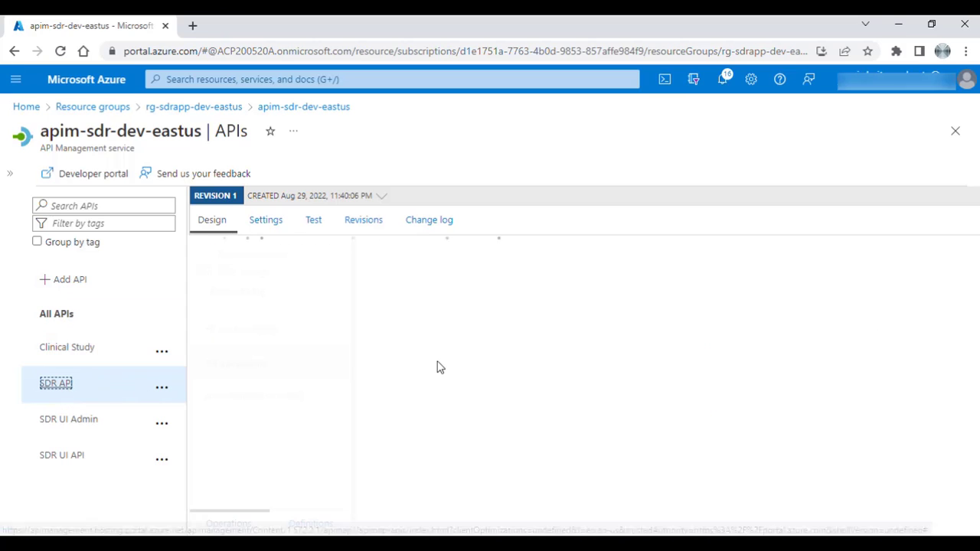